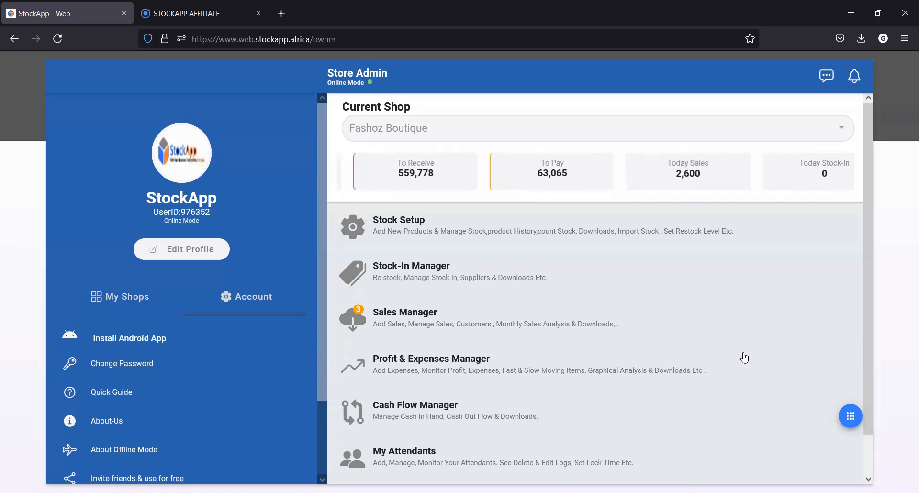
pyautogui.scroll(-1, 774, 267)
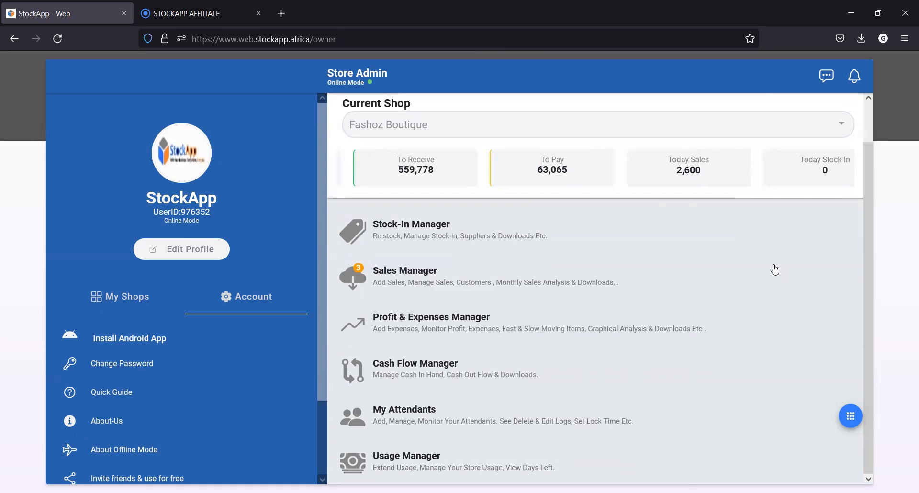
pyautogui.scroll(1, 775, 268)
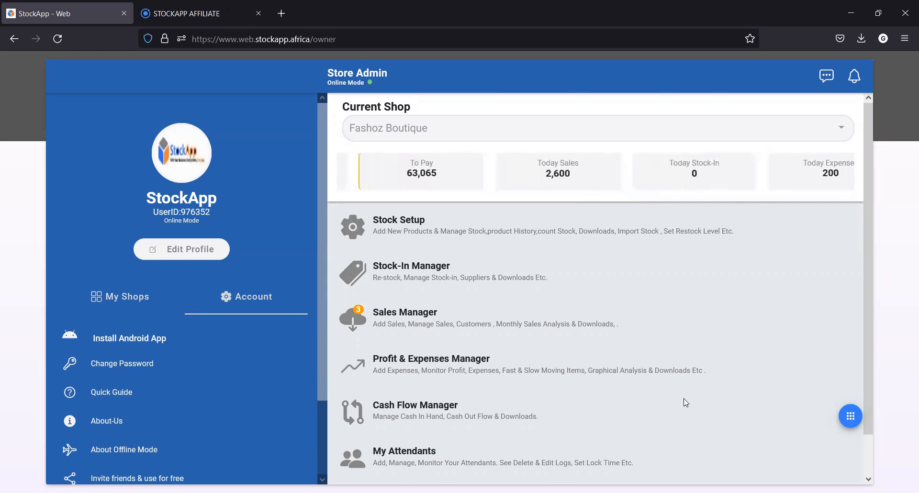
pyautogui.scroll(-2, 672, 208)
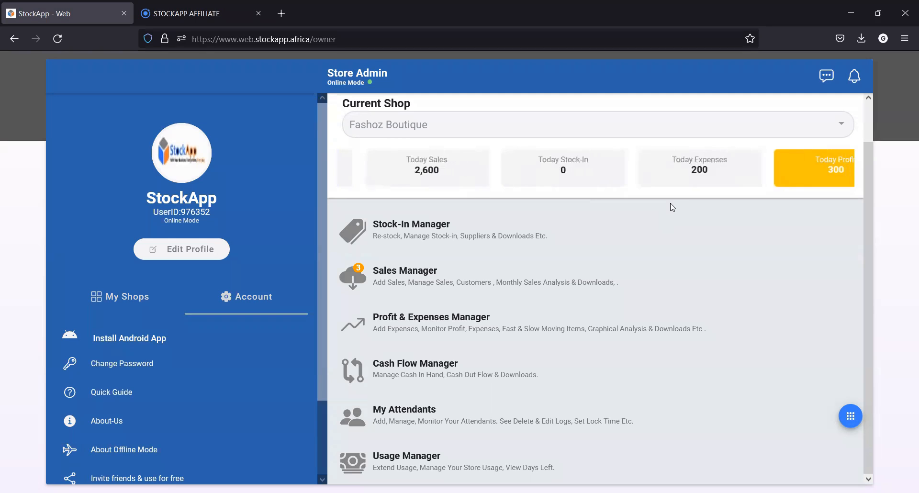
pyautogui.scroll(1, 689, 445)
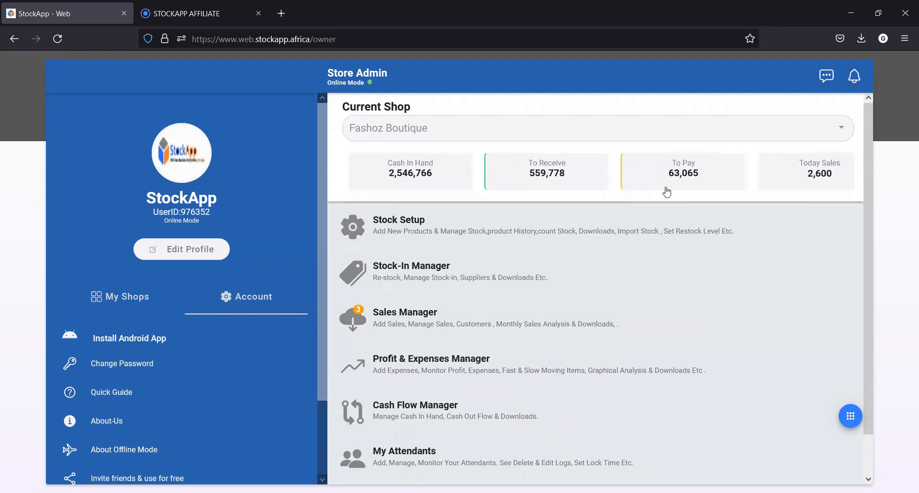
# Fill in a new stock item in Stock Setup named Ajira, with quantity 50, buying price 50 and selling price 65
pyautogui.click(469, 224)
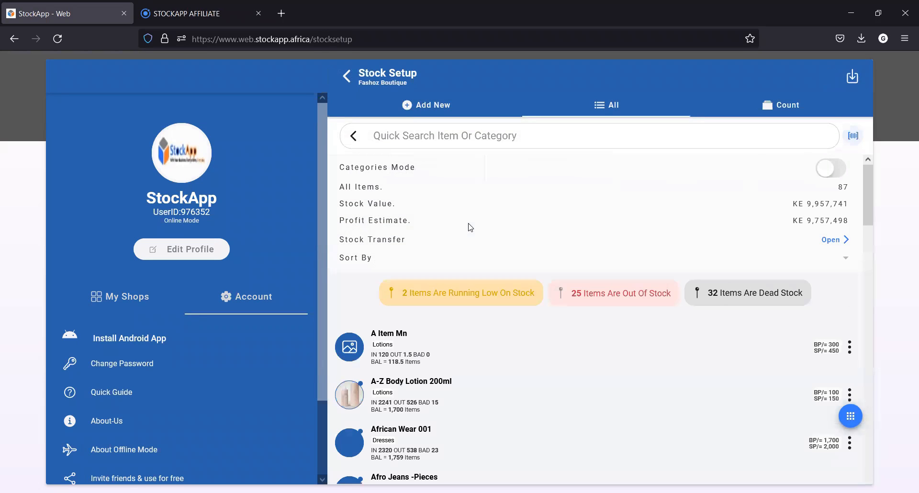
pyautogui.click(442, 109)
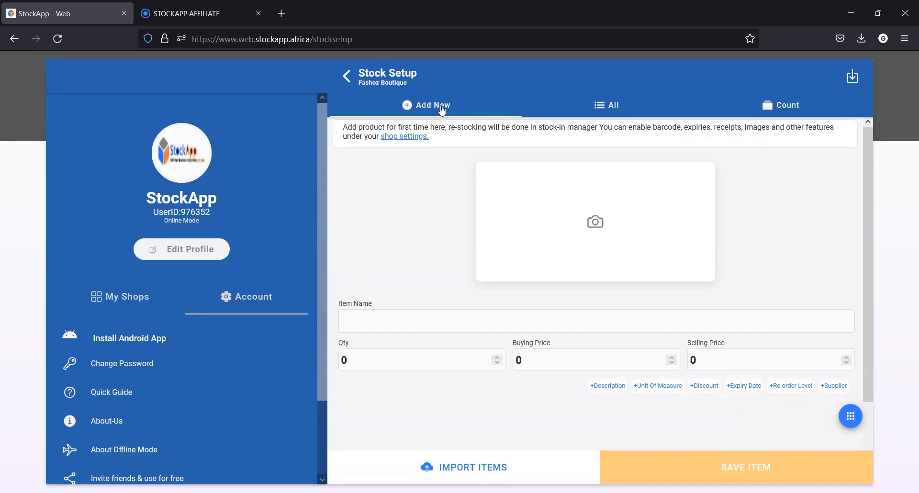
pyautogui.click(457, 329)
pyautogui.write('Ajira')
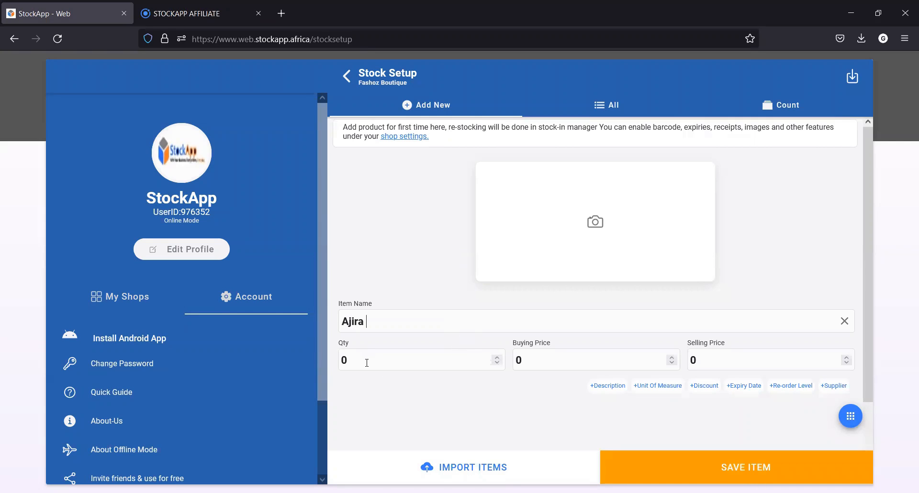
pyautogui.write('50')
pyautogui.write('5')
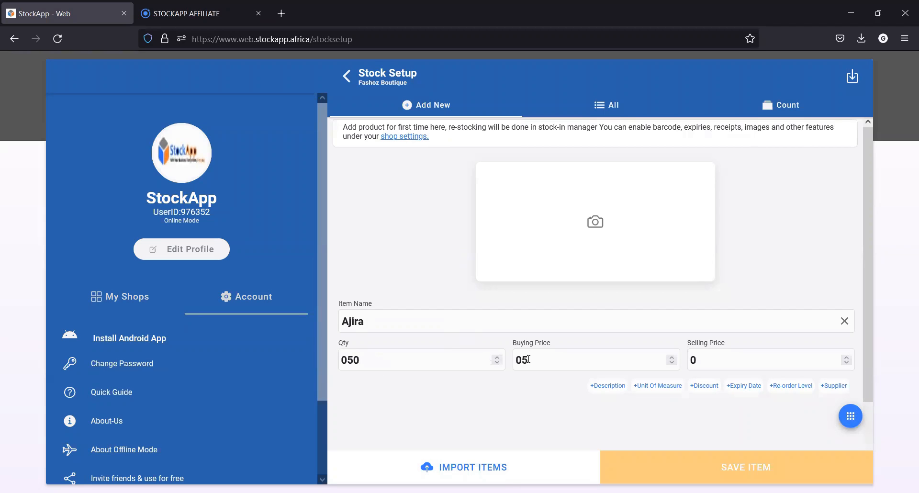
pyautogui.write('065')
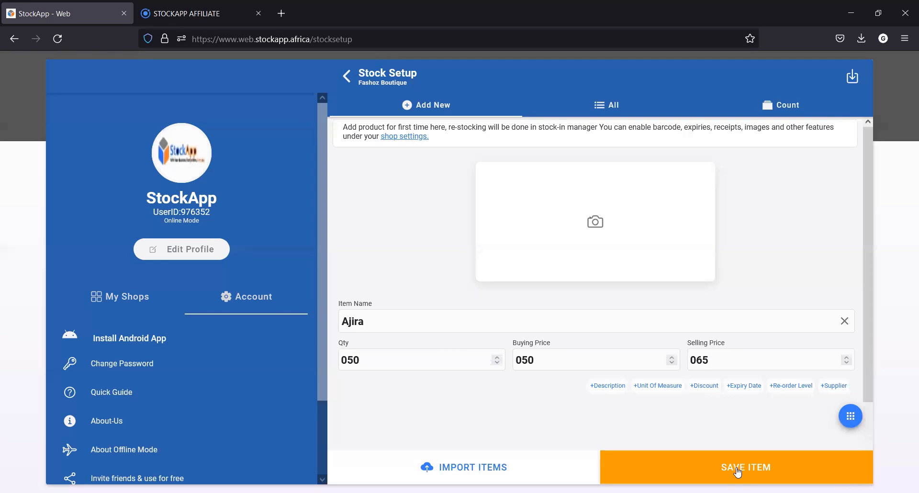
# View the source options for importing stock items and return to the new item form
pyautogui.click(453, 472)
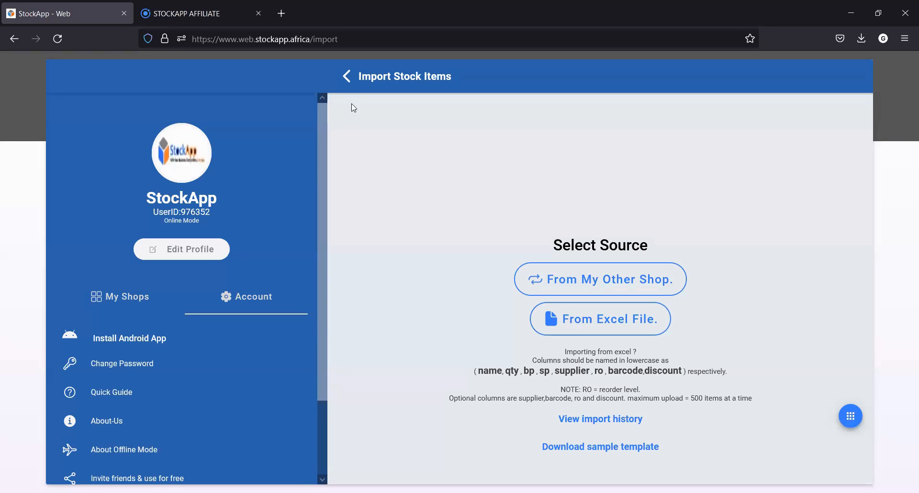
pyautogui.click(348, 77)
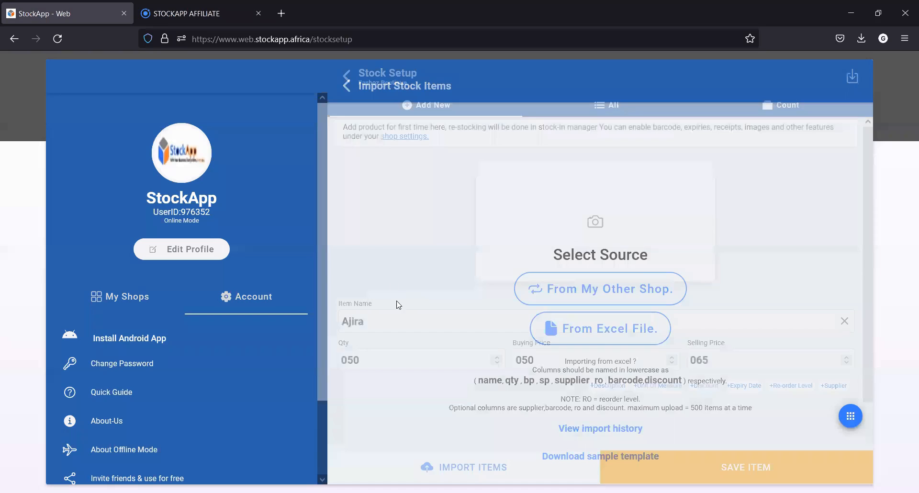
pyautogui.click(461, 315)
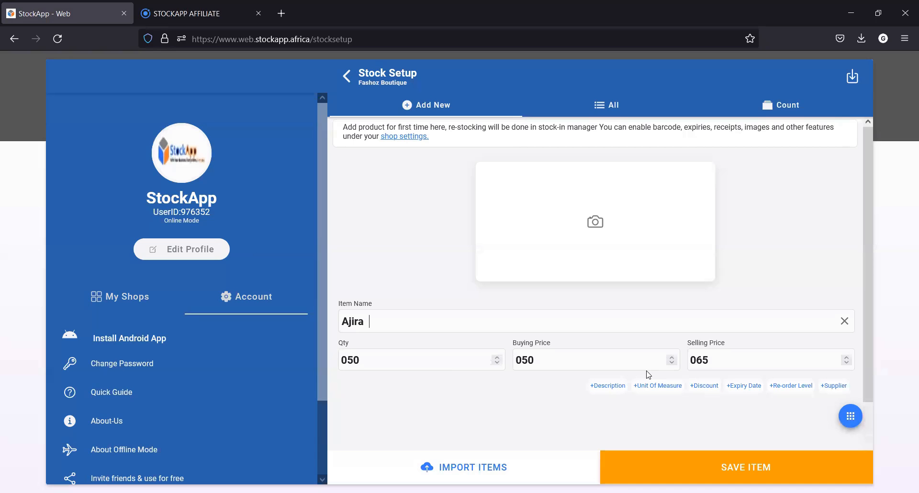
# Review the full list of stock items and the stock value summary for Fashoz Boutique
pyautogui.click(606, 106)
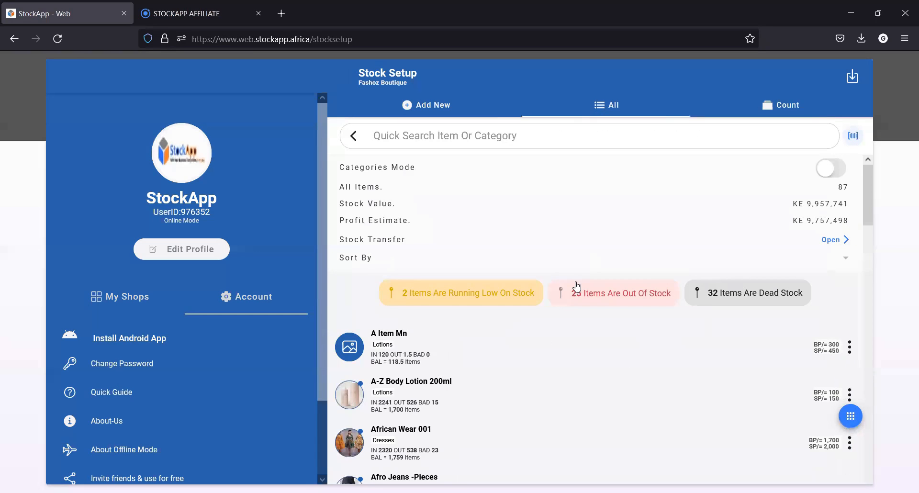
pyautogui.scroll(-7, 577, 286)
pyautogui.scroll(-7, 577, 287)
pyautogui.scroll(-7, 577, 286)
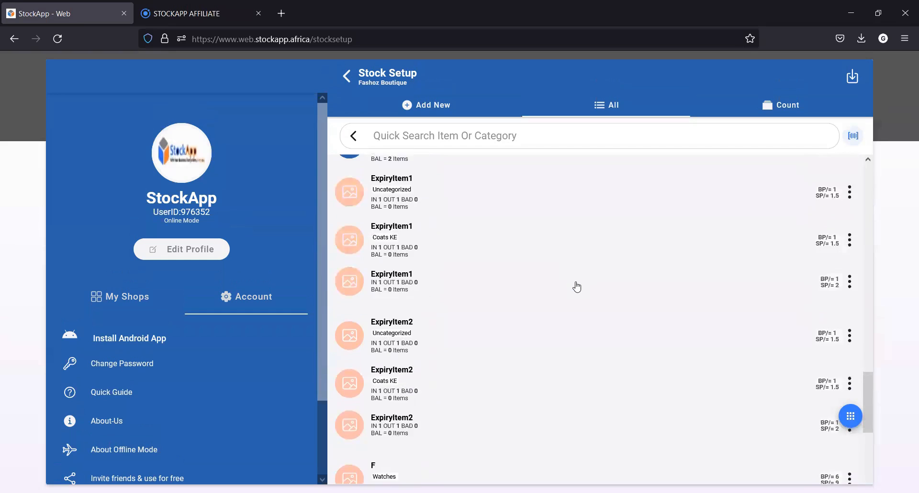
pyautogui.scroll(20, 577, 287)
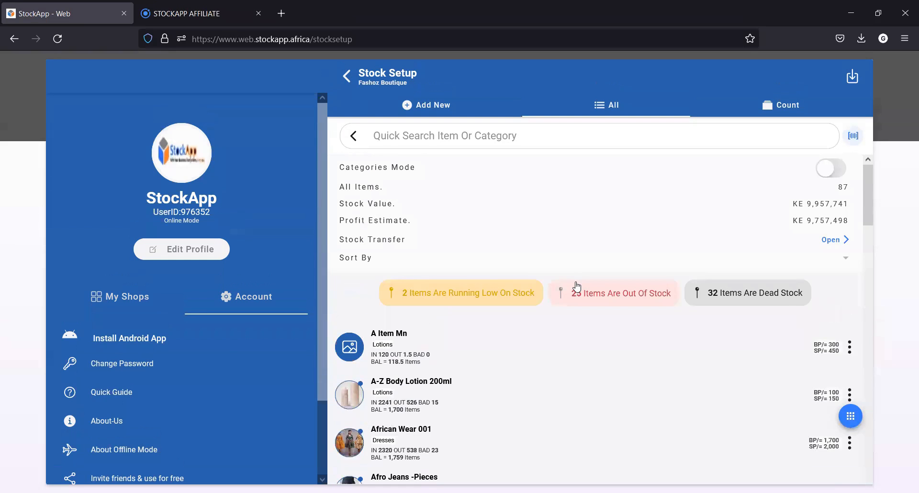
pyautogui.rightClick(825, 205)
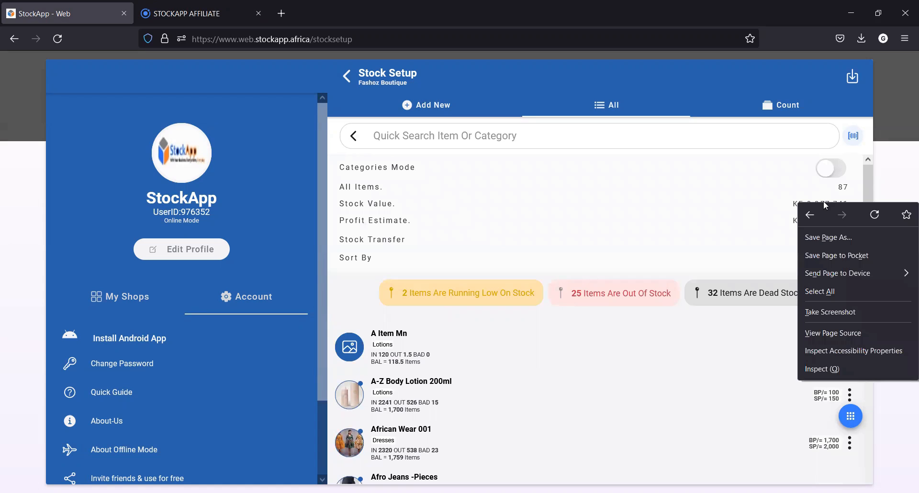
pyautogui.click(788, 206)
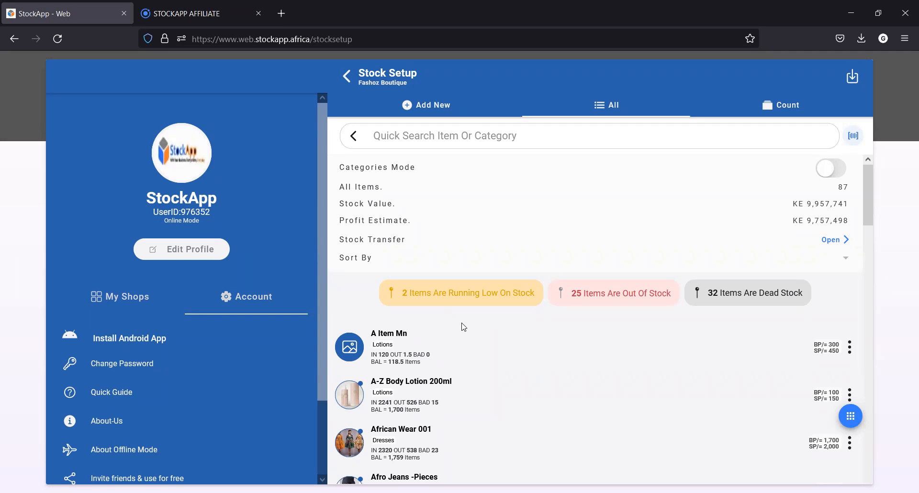
# Open the product history of African Wear 001 from the stock list
pyautogui.scroll(-2, 463, 326)
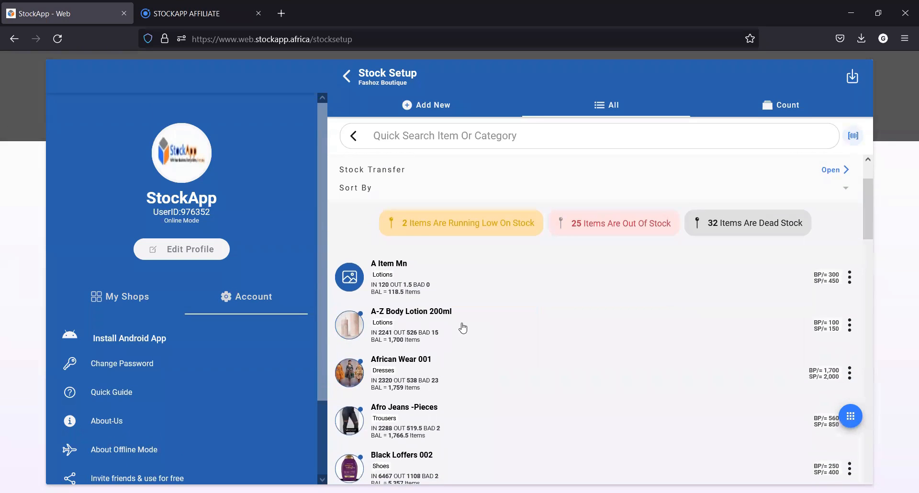
pyautogui.scroll(-1, 404, 332)
pyautogui.click(404, 331)
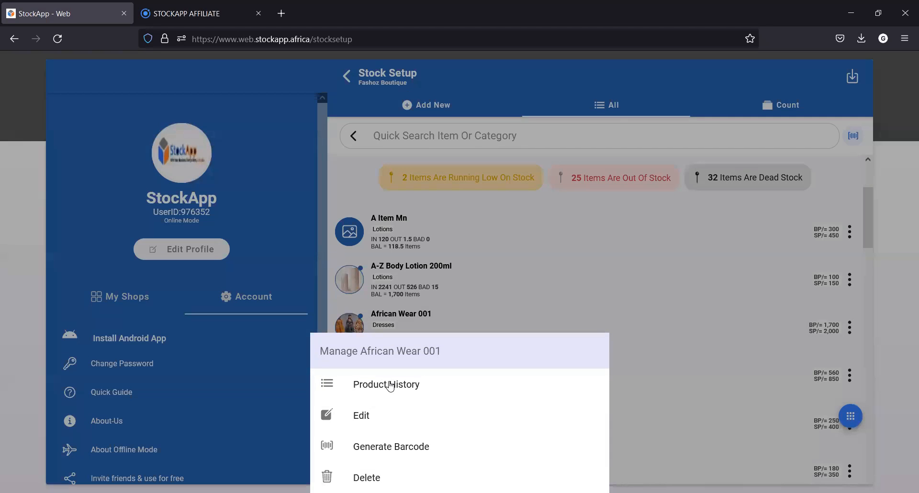
pyautogui.click(391, 385)
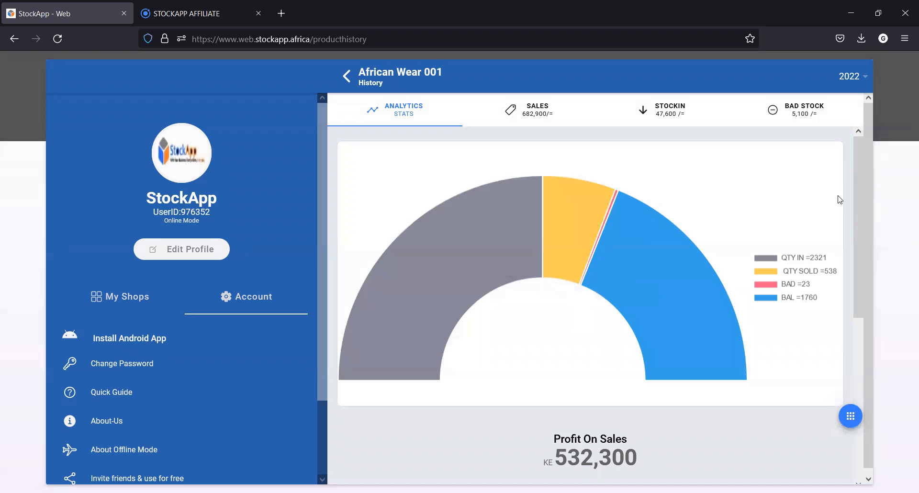
# View the 2021 analytics and monthly sales chart in the product history, and return to the stock list
pyautogui.click(865, 78)
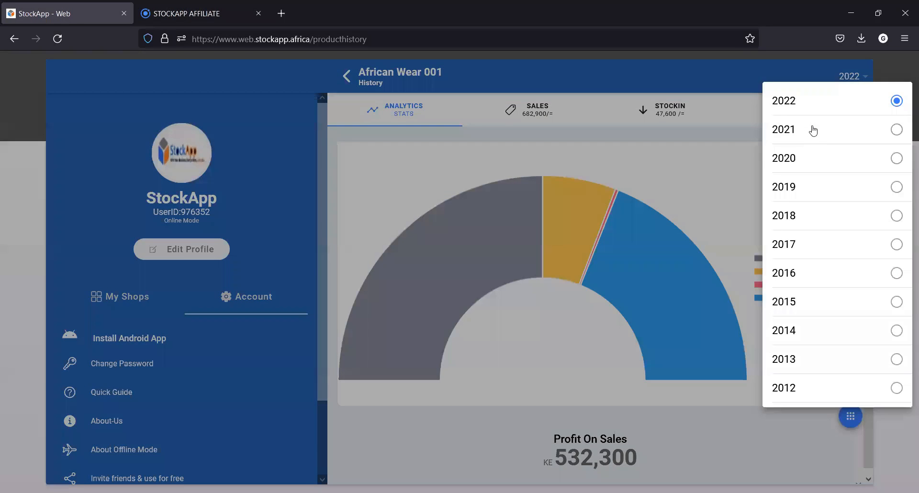
pyautogui.click(813, 130)
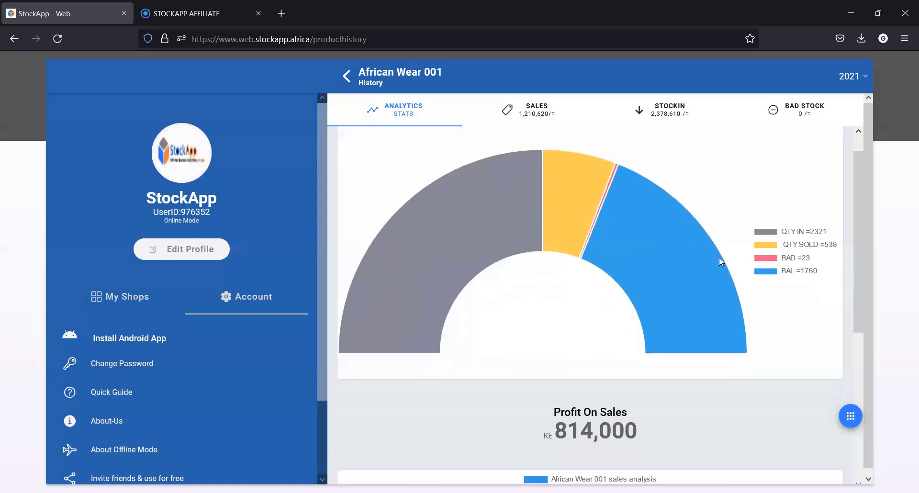
pyautogui.scroll(-5, 719, 258)
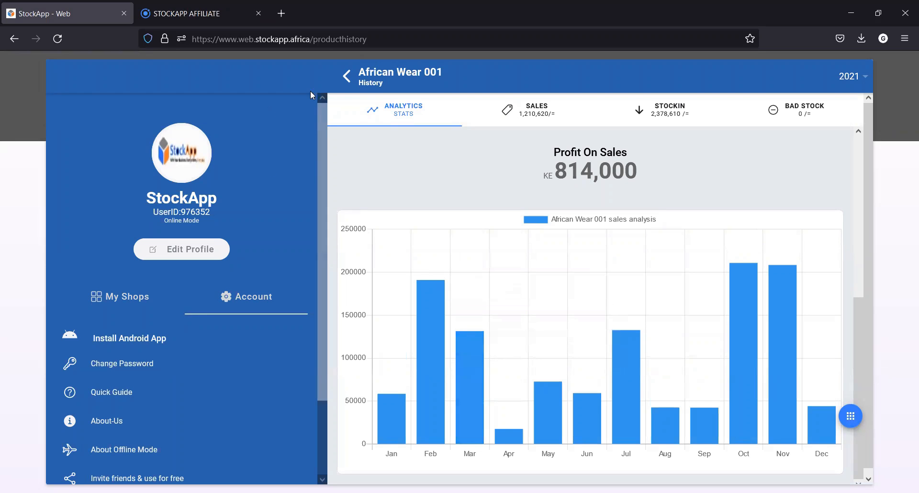
pyautogui.click(348, 79)
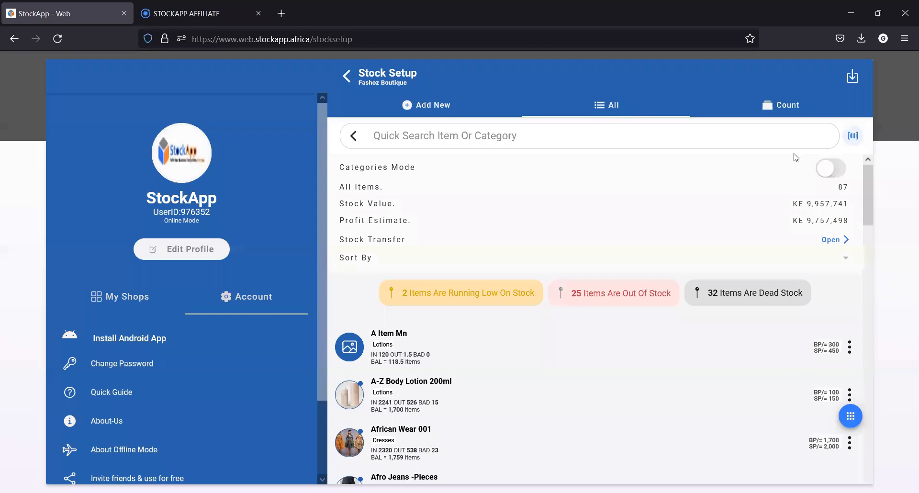
# Turn on Categories Mode for the stock list and look through the item categories
pyautogui.click(839, 168)
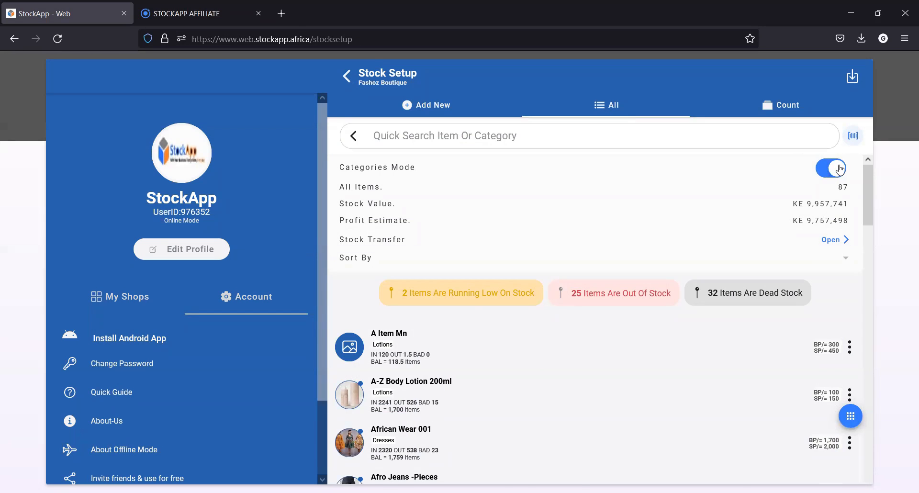
pyautogui.scroll(-2, 665, 267)
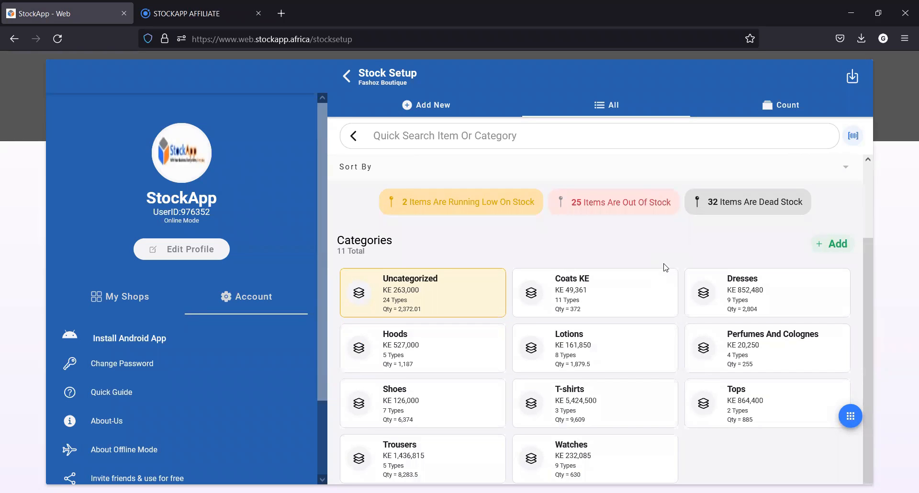
pyautogui.scroll(2, 665, 267)
pyautogui.scroll(-2, 665, 267)
pyautogui.scroll(2, 666, 268)
# View the stock counting list comparing system and physical counts, and return to the store dashboard
pyautogui.click(782, 115)
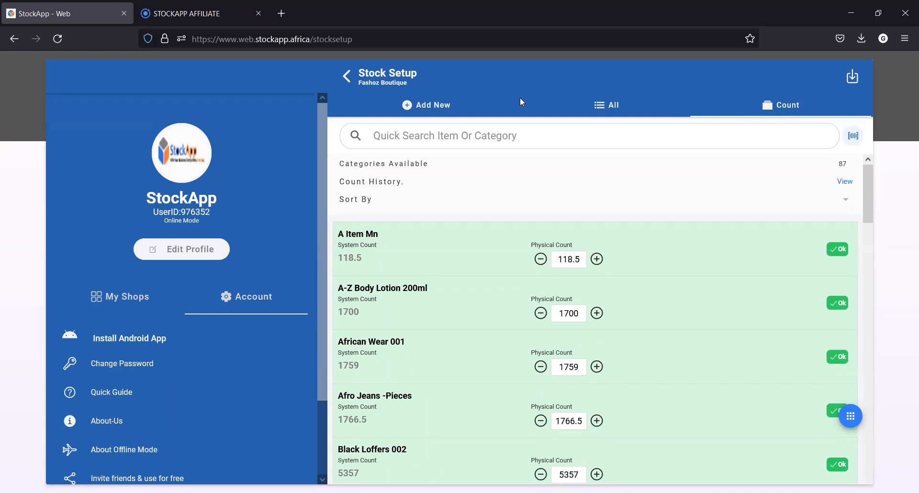
pyautogui.click(345, 80)
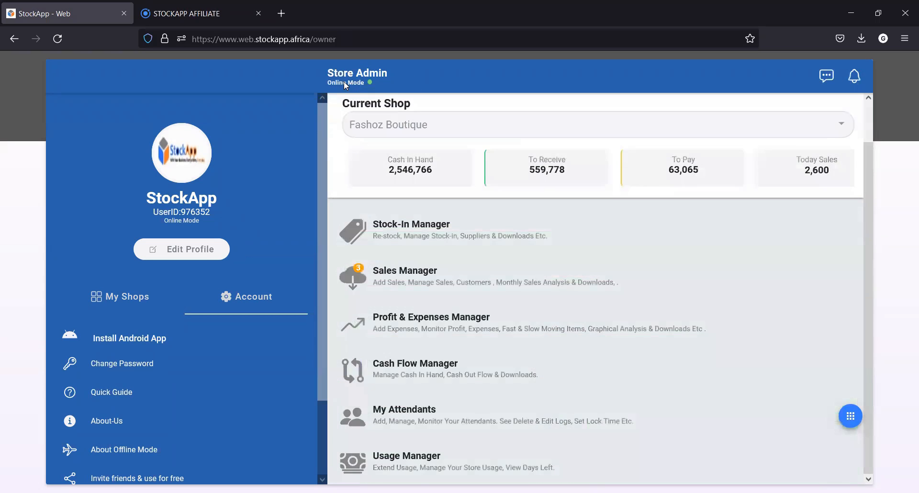
pyautogui.click(426, 224)
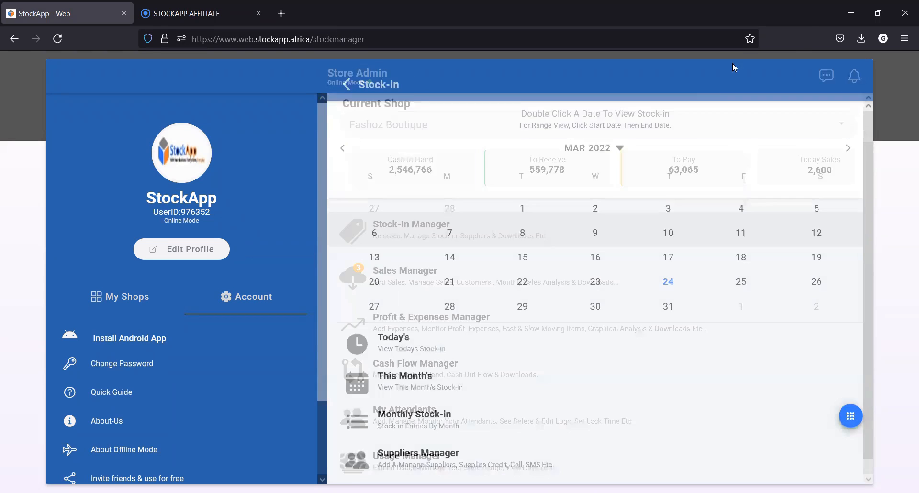
pyautogui.click(348, 77)
# Generate barcodes for the shop's stock with item names and prices shown, and export them as a PDF for viewing
pyautogui.click(412, 232)
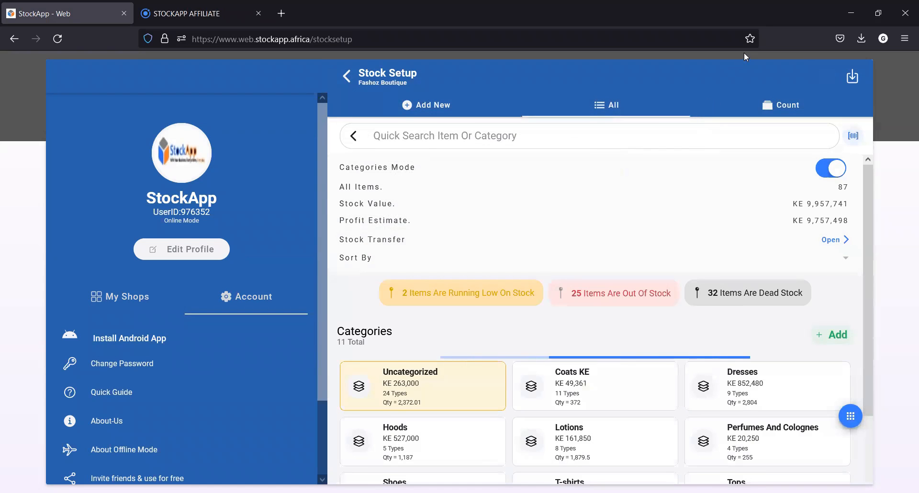
pyautogui.click(854, 76)
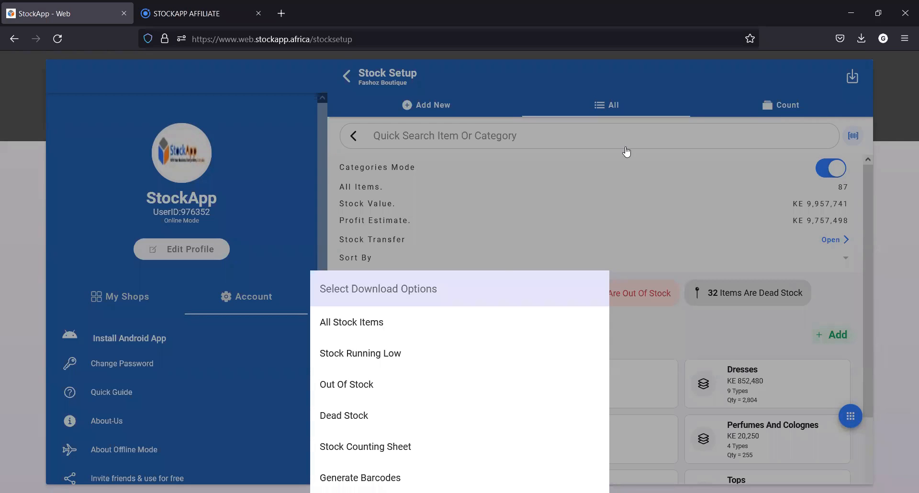
pyautogui.click(360, 478)
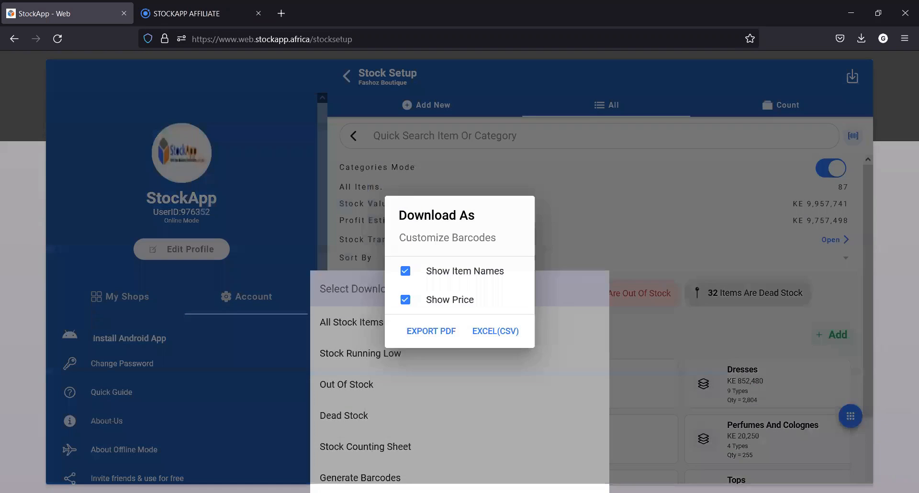
pyautogui.click(437, 338)
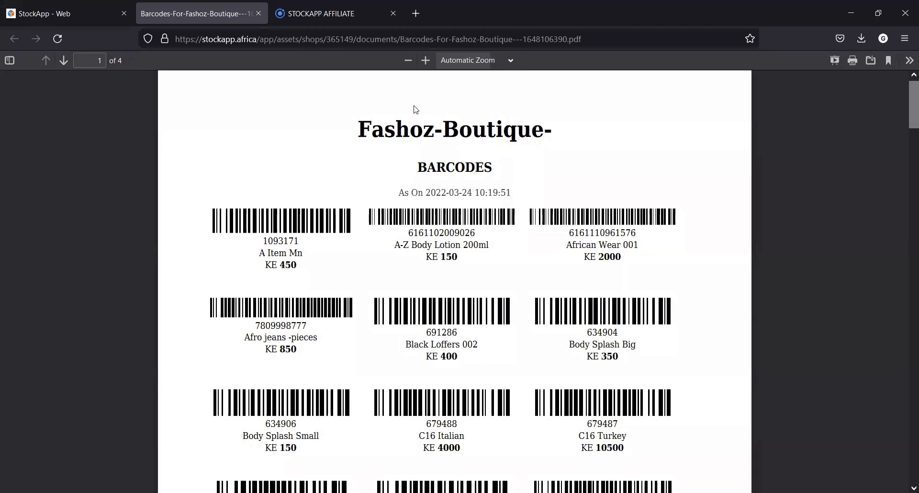
pyautogui.click(425, 60)
pyautogui.click(426, 60)
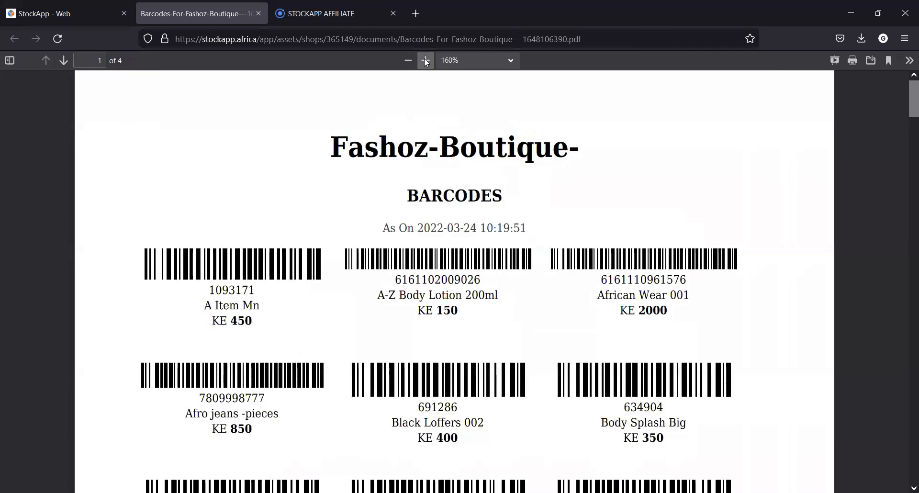
pyautogui.click(426, 61)
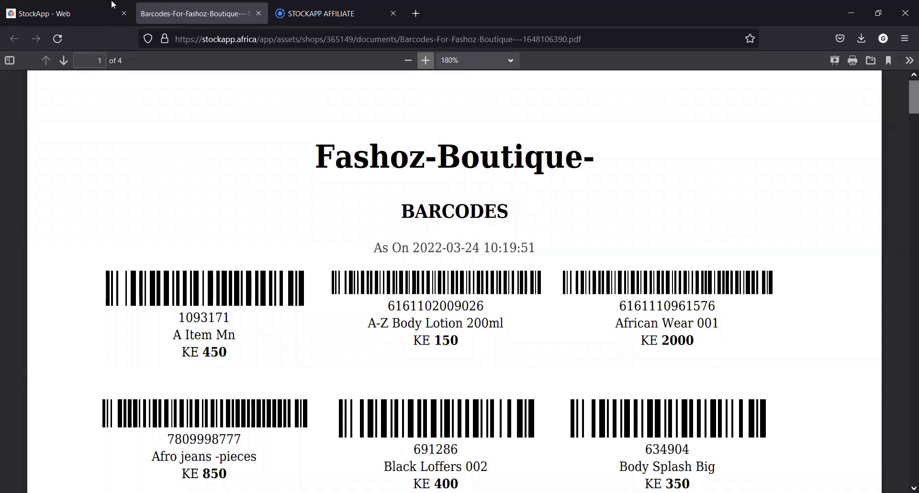
# Close the barcodes PDF and return to the store dashboard
pyautogui.moveTo(59, 4); pyautogui.dragTo(122, 13)
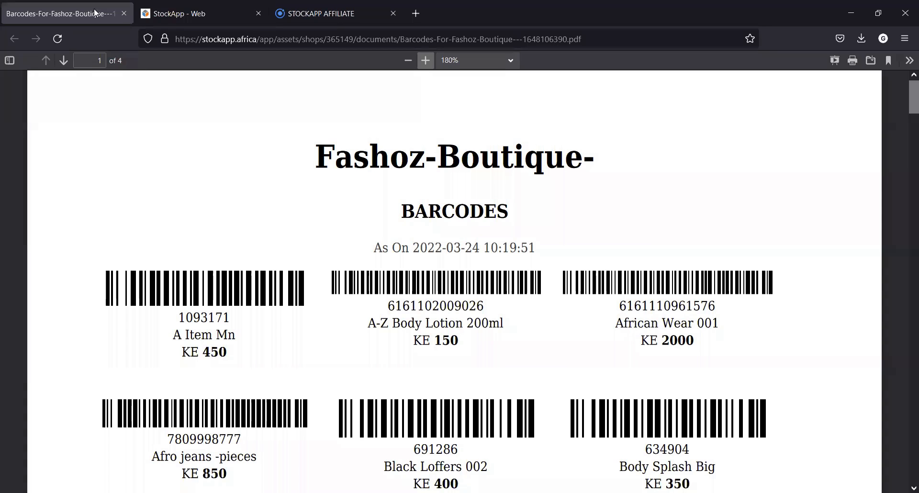
pyautogui.click(124, 14)
pyautogui.click(343, 79)
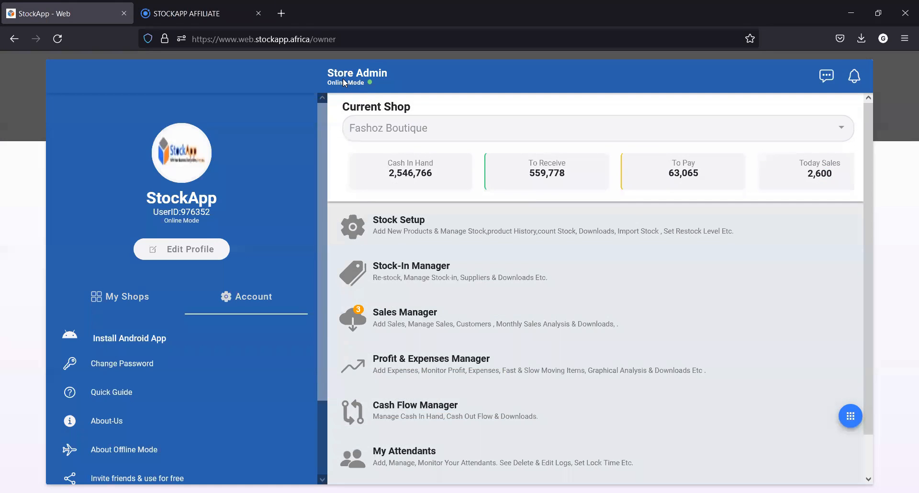
# Start a new stock-in entry with one unit each of A-Z Body Lotion 200ml, African Wear 001 and Afro Jeans -Pieces
pyautogui.click(397, 272)
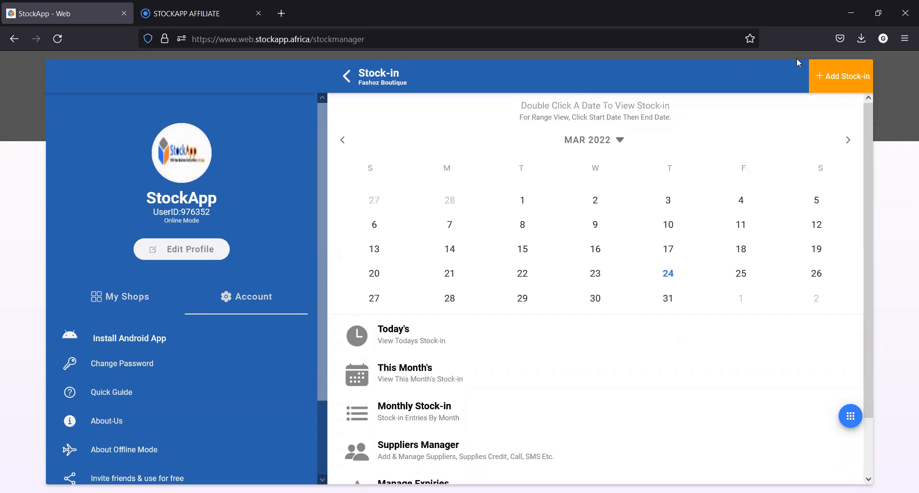
pyautogui.click(835, 67)
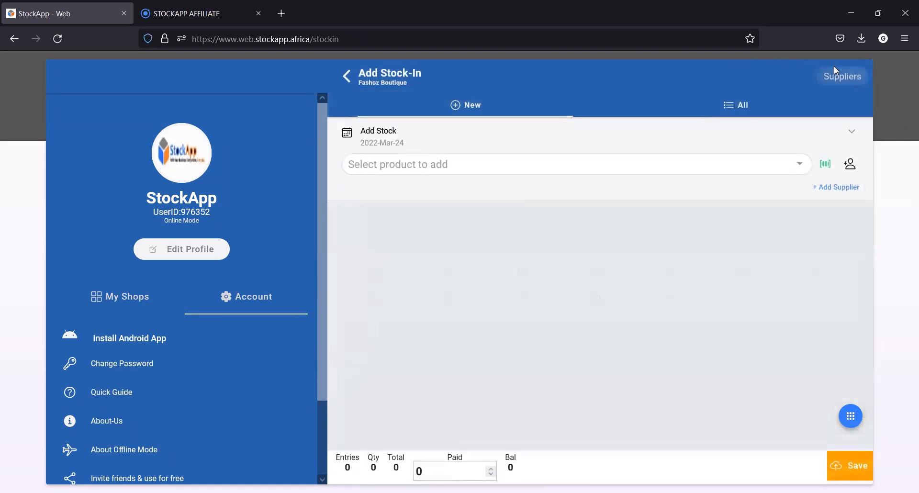
pyautogui.click(475, 165)
pyautogui.click(416, 261)
pyautogui.click(416, 309)
pyautogui.click(416, 360)
pyautogui.click(554, 405)
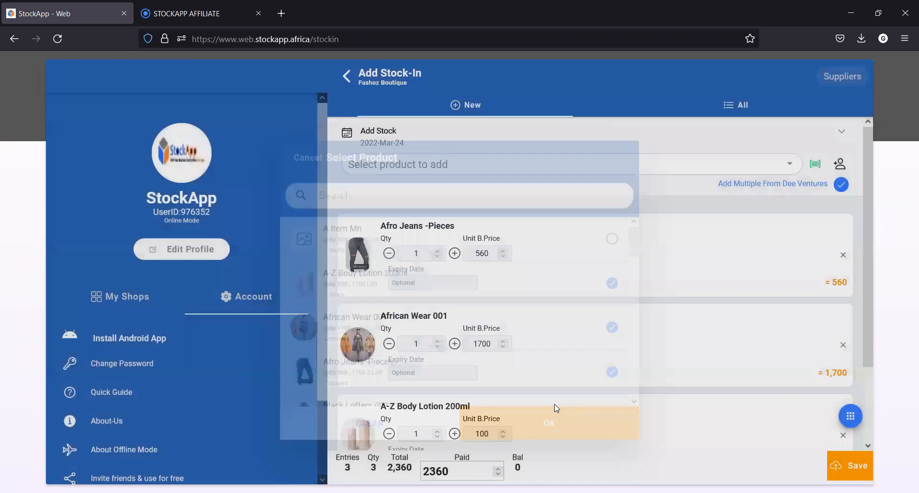
# Set Fashoz Boutique as the supplier, save the stock-in entry, and return to the stock-in overview
pyautogui.click(829, 191)
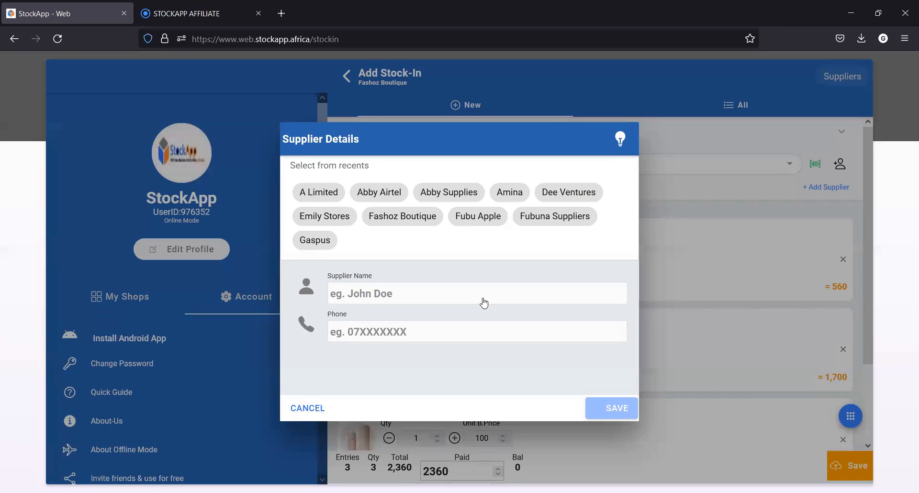
pyautogui.click(413, 218)
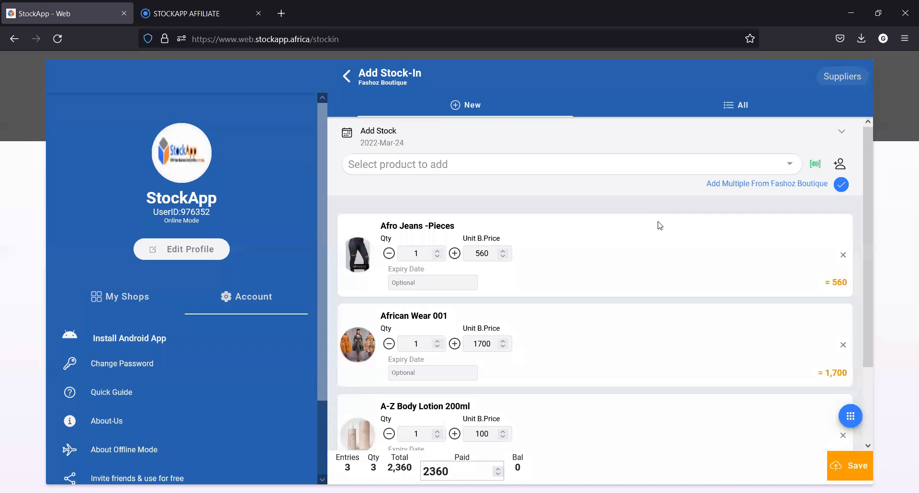
pyautogui.click(854, 466)
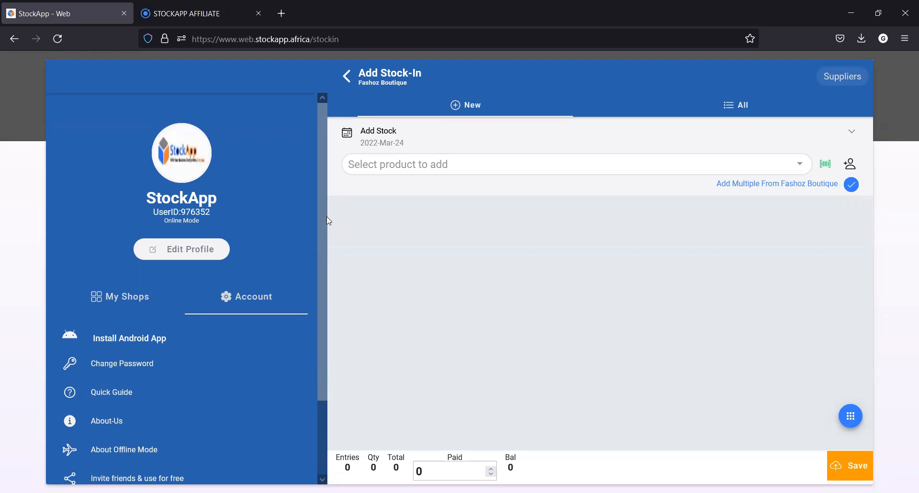
pyautogui.click(347, 75)
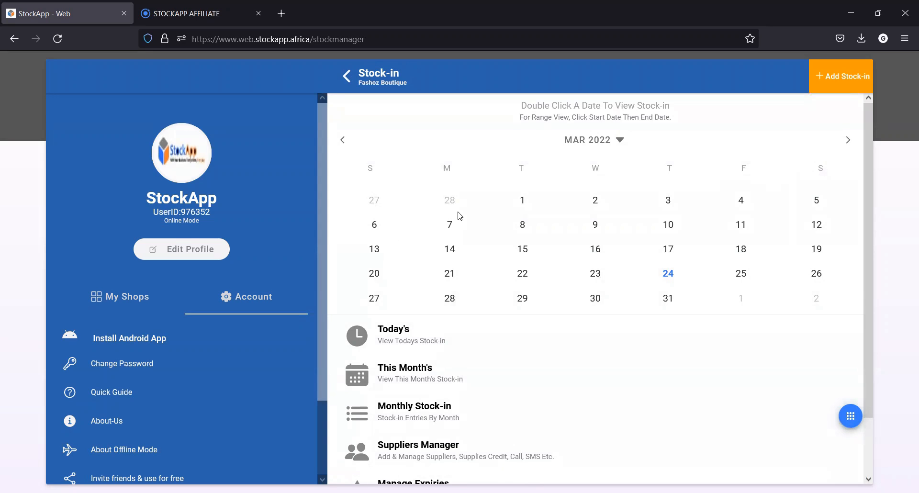
# View the stock-in records for 15 March 2022 and for the range 1 to 8 March 2022
pyautogui.doubleClick(525, 254)
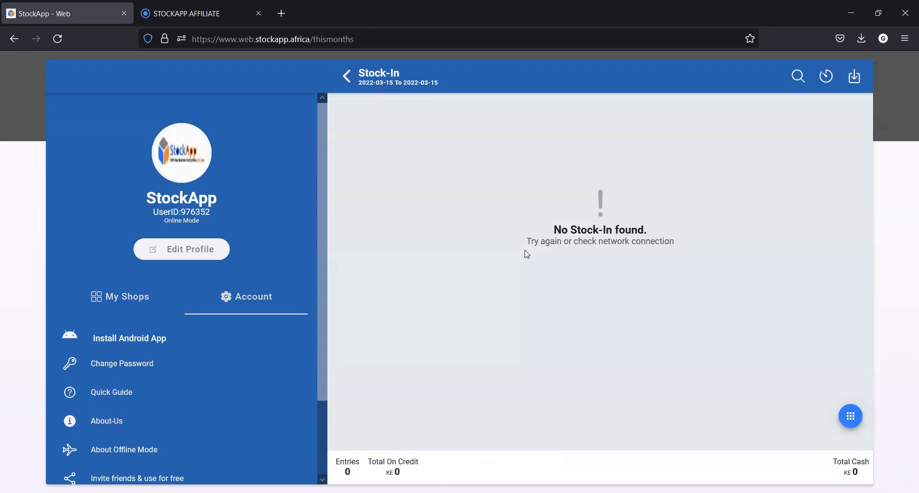
pyautogui.click(346, 77)
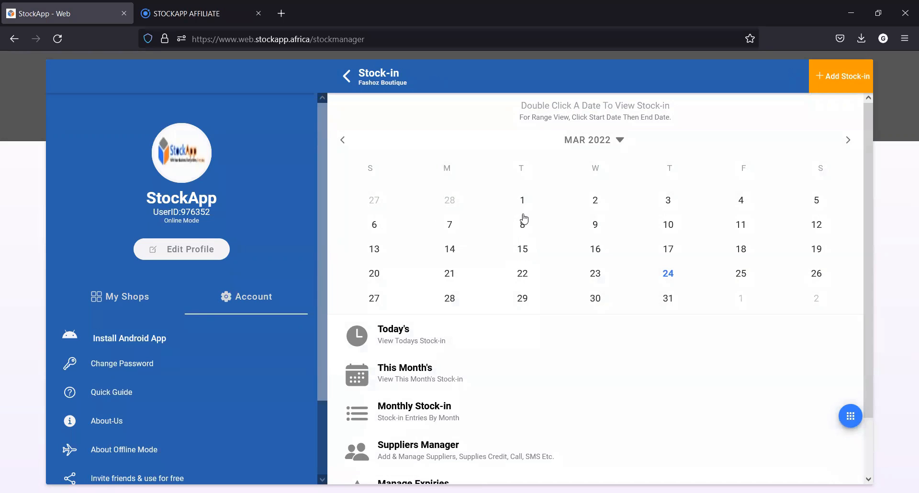
pyautogui.click(526, 207)
pyautogui.click(526, 225)
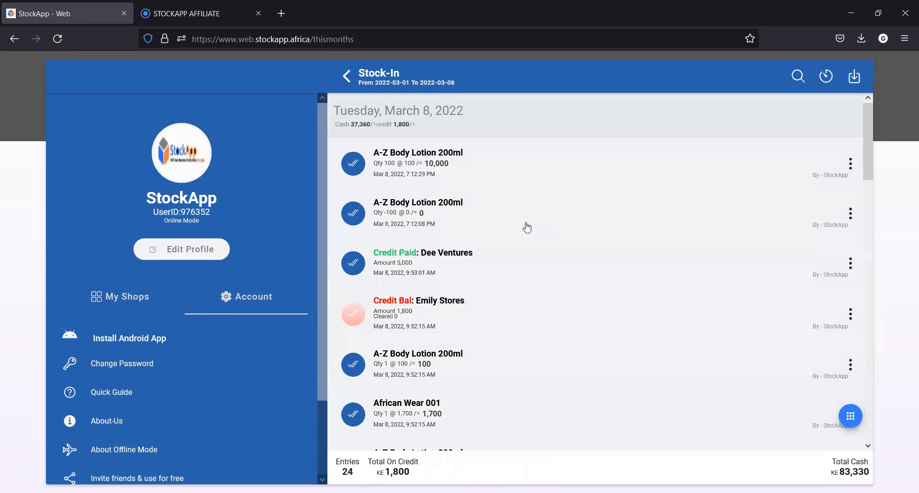
pyautogui.scroll(-5, 528, 227)
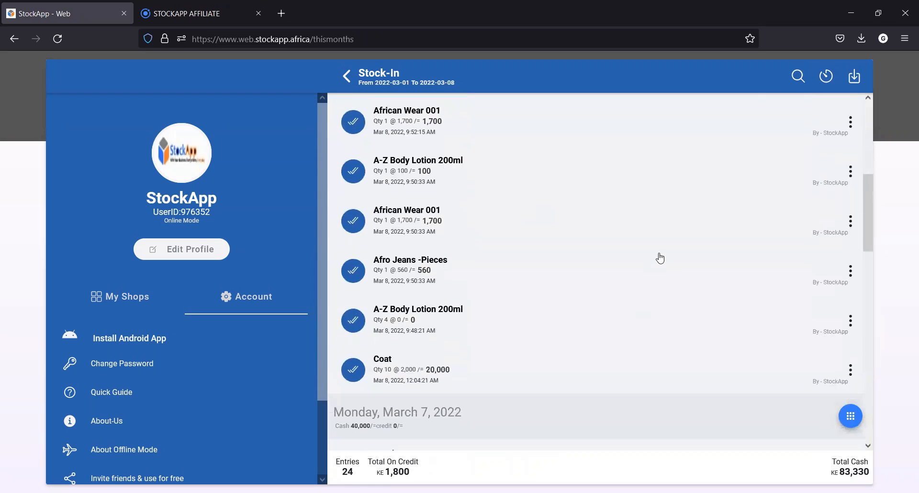
pyautogui.scroll(-2, 660, 258)
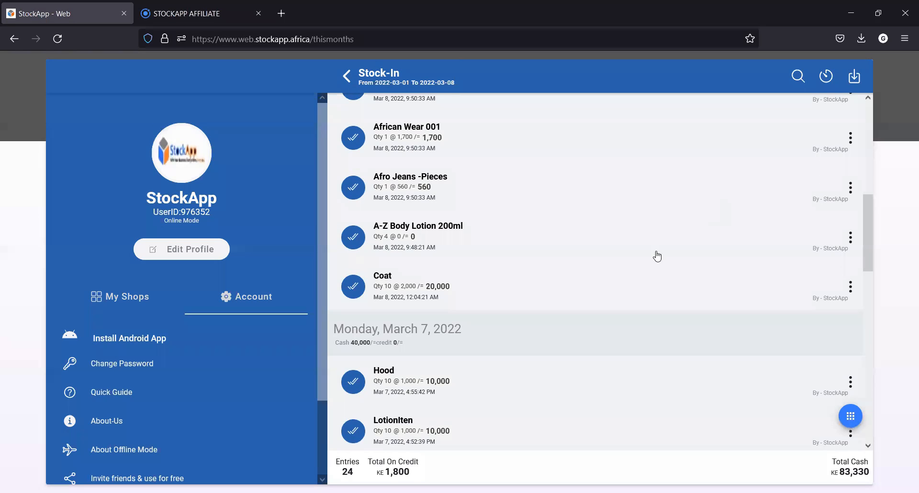
pyautogui.scroll(1, 656, 257)
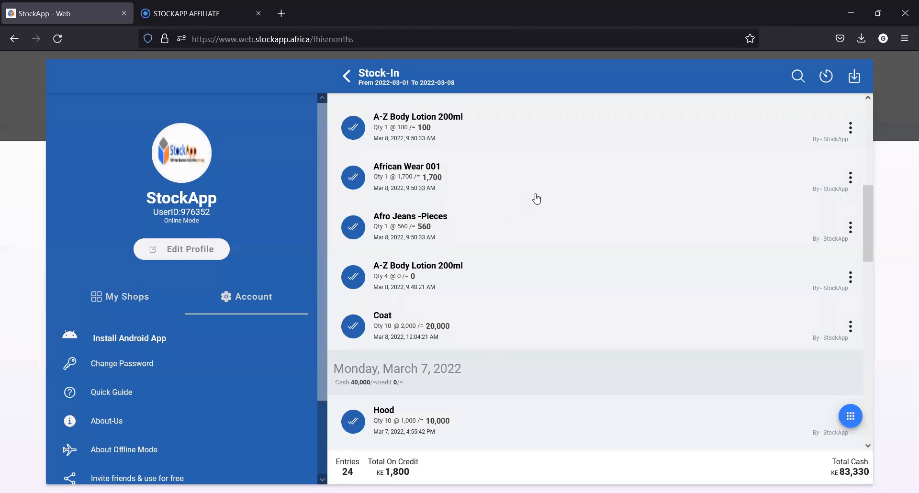
pyautogui.click(344, 81)
# View this month's stock-in and the January 2022 stock-in, and return to the stock-in overview
pyautogui.click(424, 373)
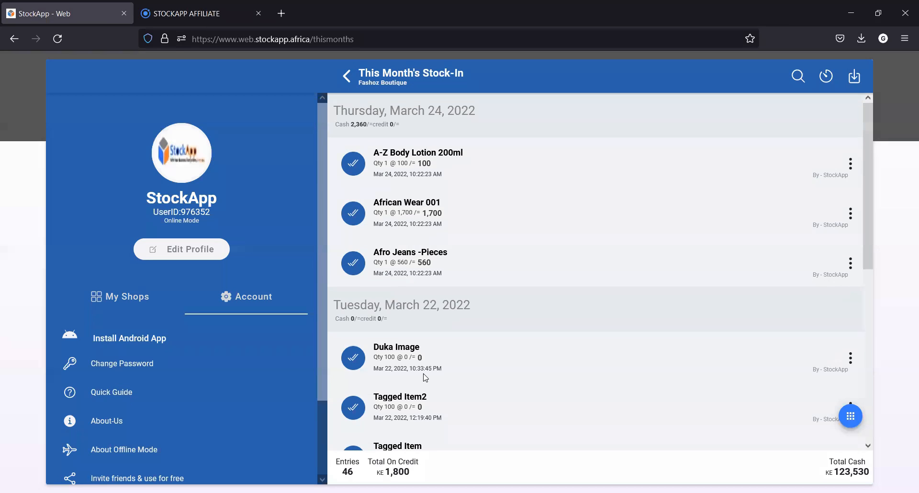
pyautogui.click(347, 78)
pyautogui.click(414, 423)
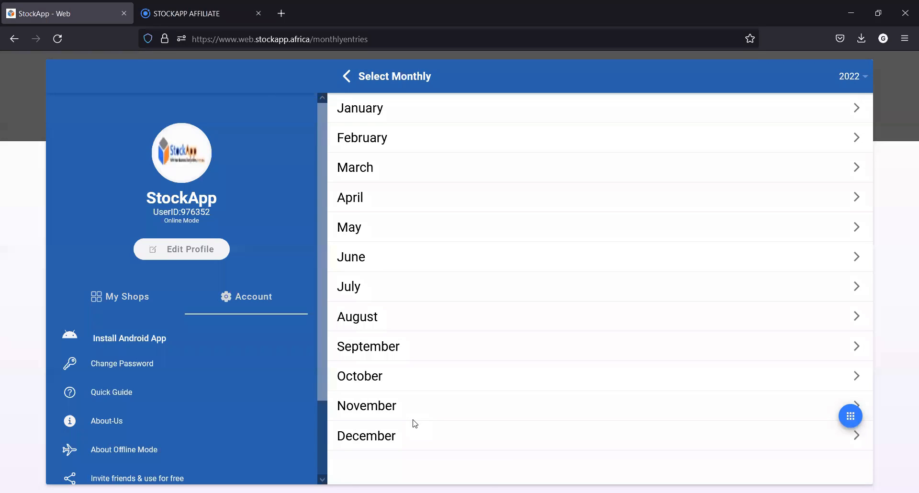
pyautogui.click(351, 109)
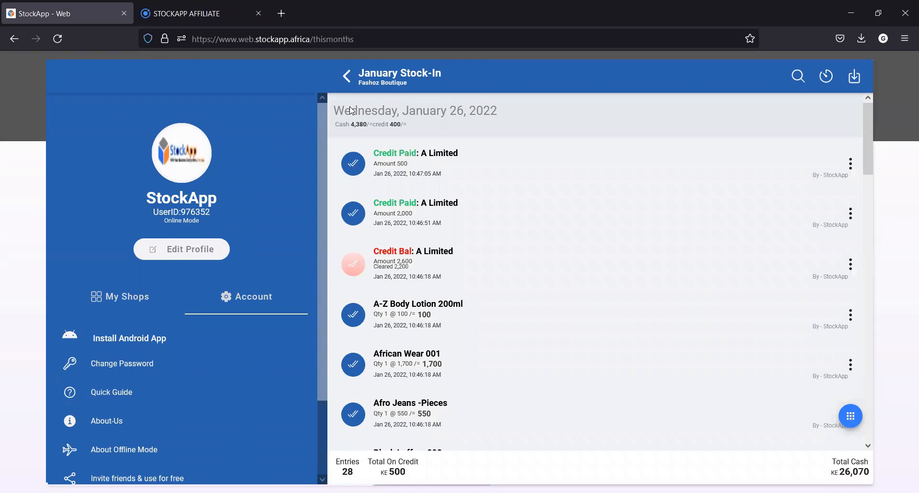
pyautogui.rightClick(349, 78)
pyautogui.click(348, 79)
pyautogui.click(349, 78)
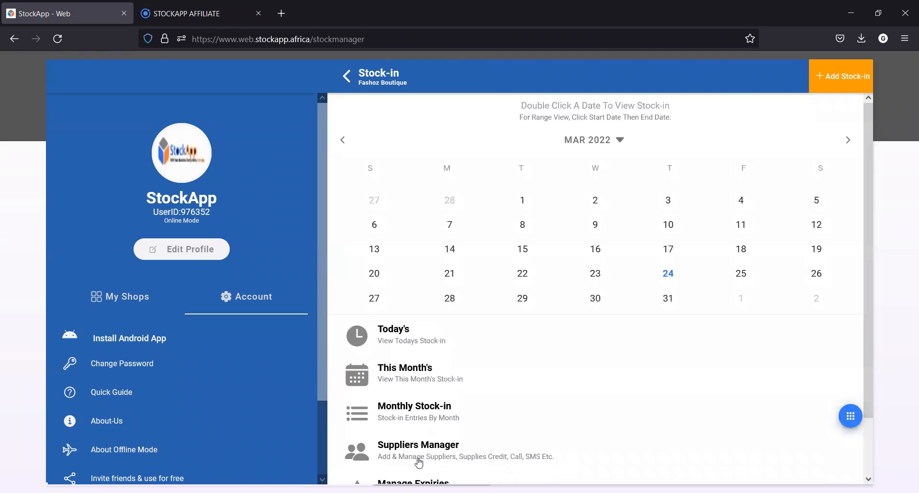
# Record a deposit of 1590 dated 24/03/2022 for the supplier Dee Ventures, and return to the suppliers list
pyautogui.click(417, 457)
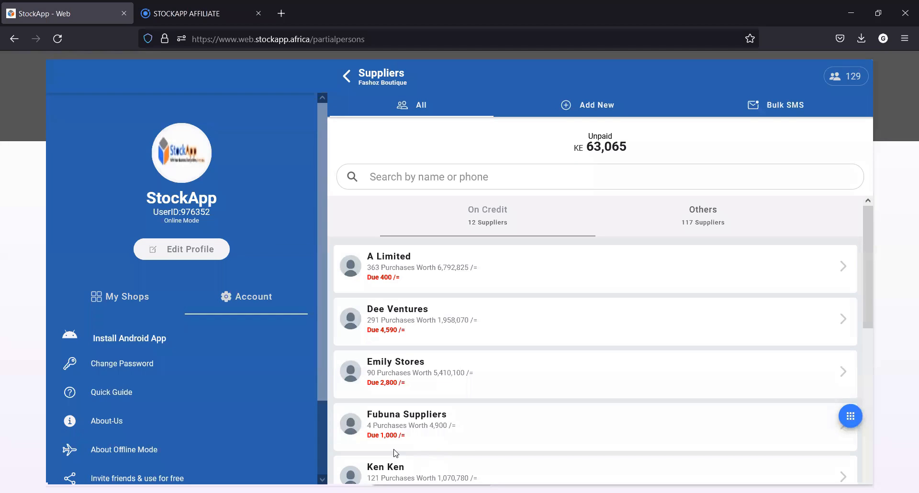
pyautogui.click(401, 314)
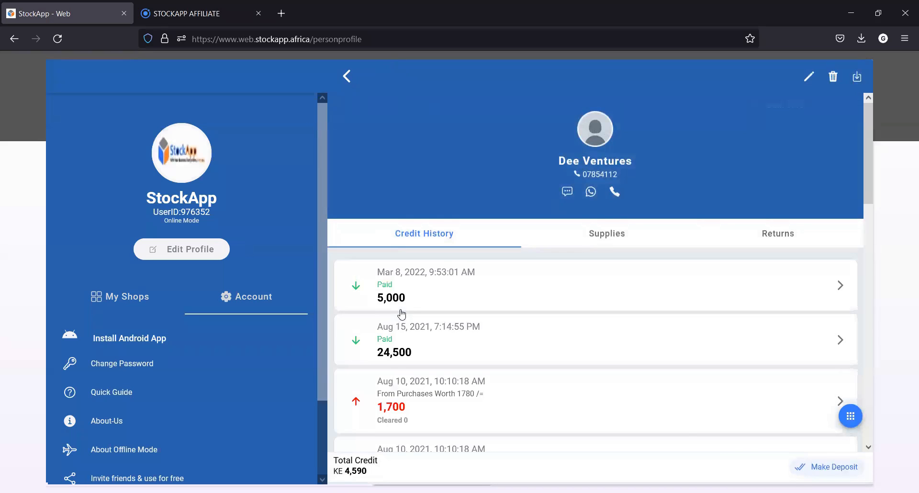
pyautogui.click(833, 468)
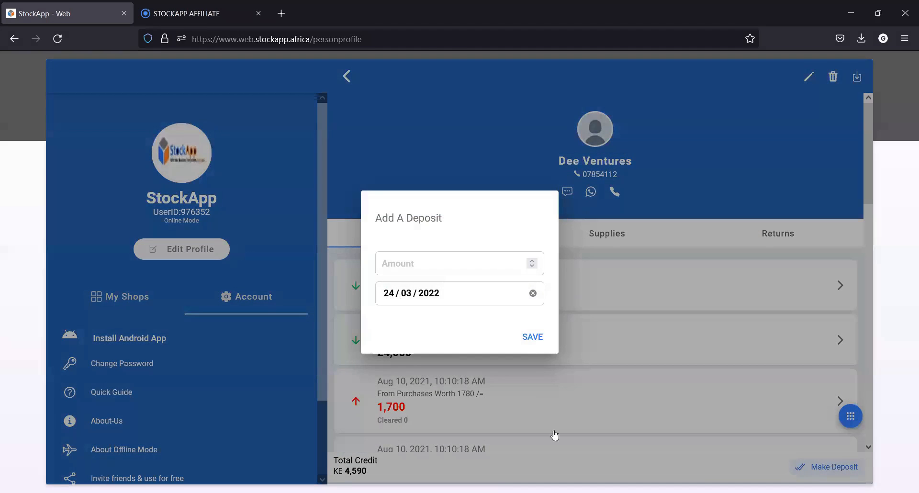
pyautogui.click(417, 263)
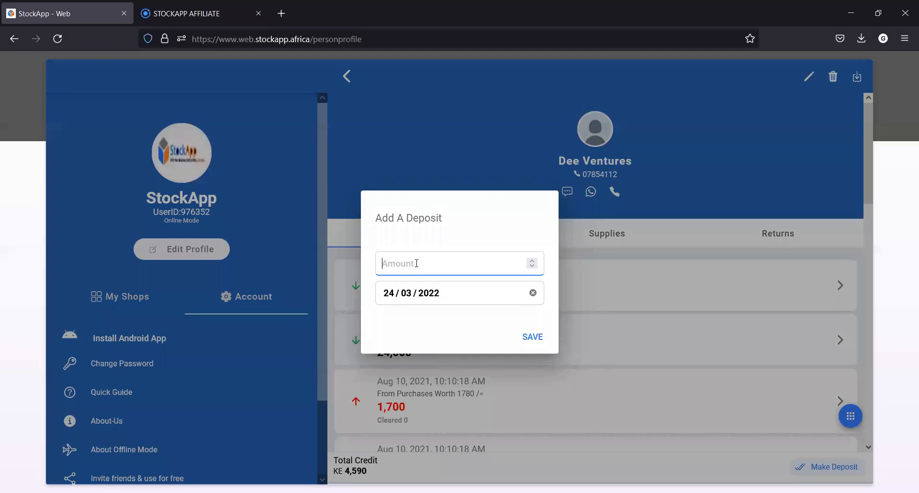
pyautogui.write('1590')
pyautogui.click(526, 341)
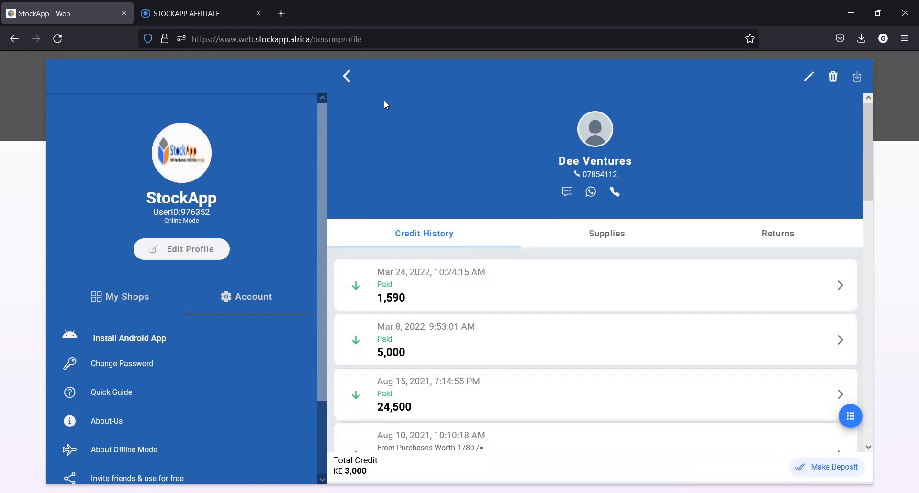
pyautogui.click(347, 77)
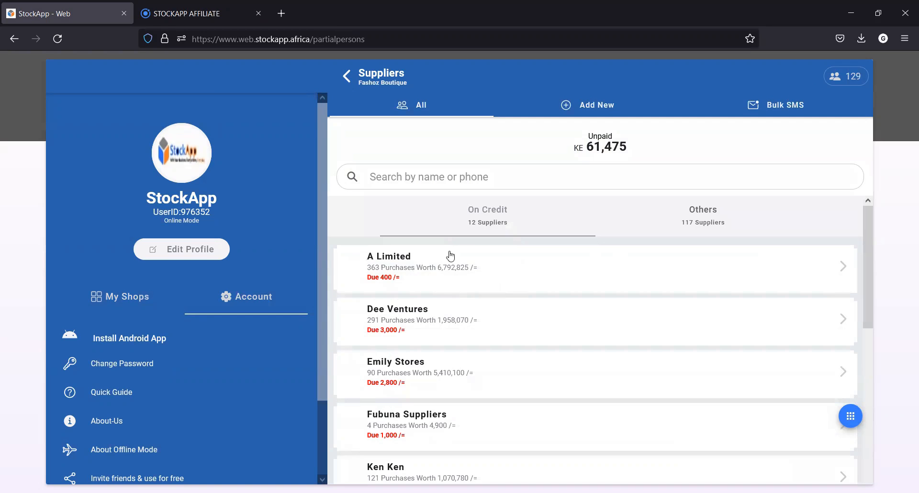
# Reveal the contact options for the supplier A Limited, look over the remaining stock-in options, and return to the store dashboard
pyautogui.click(521, 251)
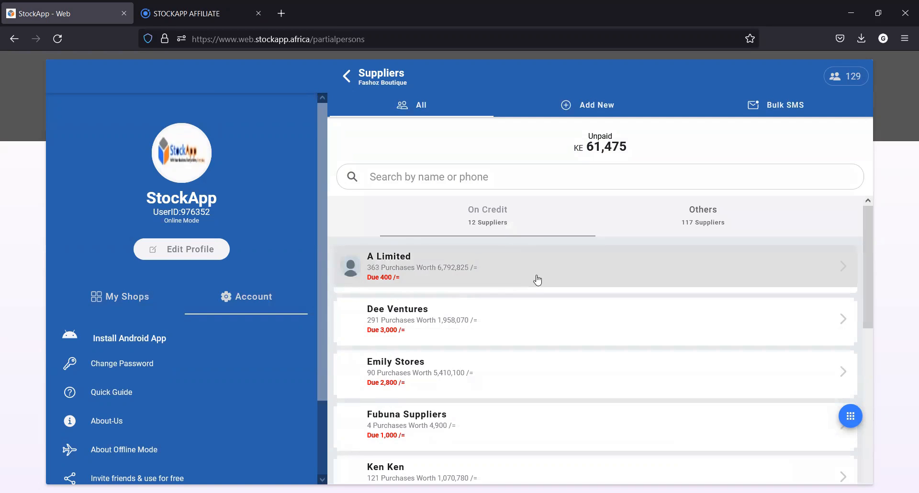
pyautogui.rightClick(397, 270)
pyautogui.moveTo(396, 269); pyautogui.dragTo(570, 256)
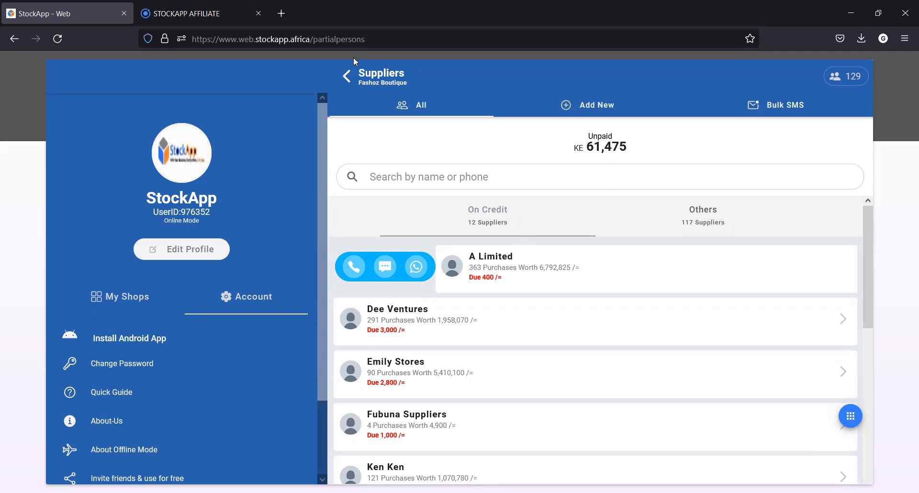
pyautogui.click(348, 77)
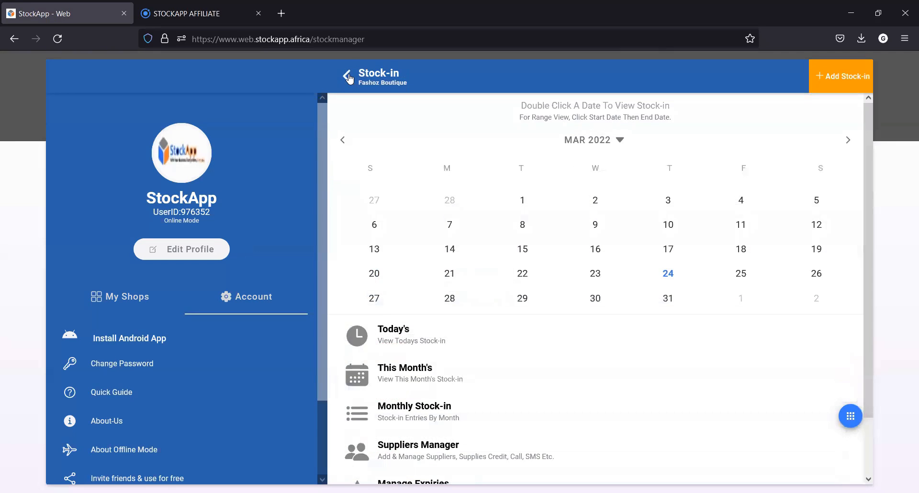
pyautogui.scroll(-2, 476, 300)
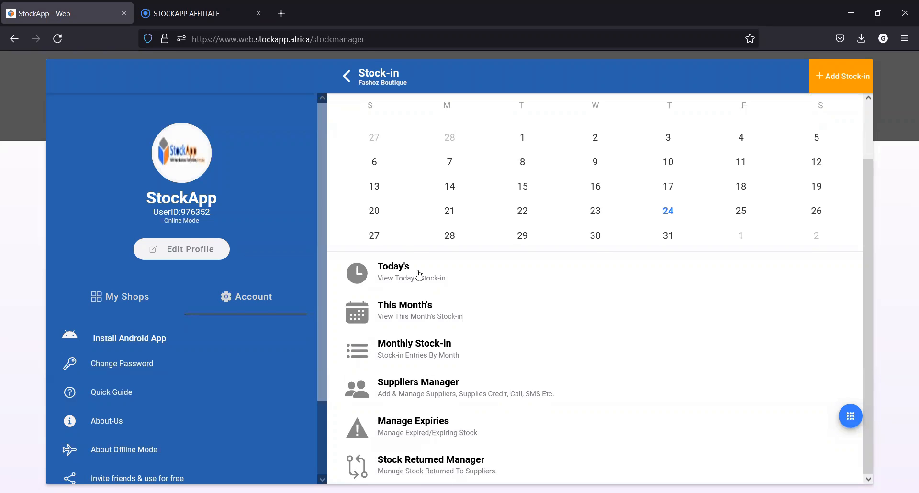
pyautogui.click(346, 76)
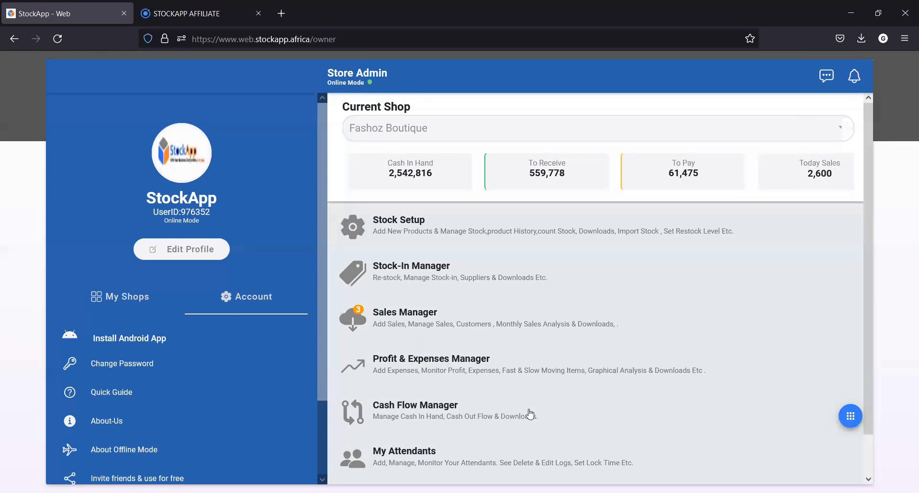
# Start a new sale with A Item Mn, A-Z Body Lotion 200ml, African Wear 001 and Afro Jeans -Pieces, paid with Mobile Money
pyautogui.click(405, 323)
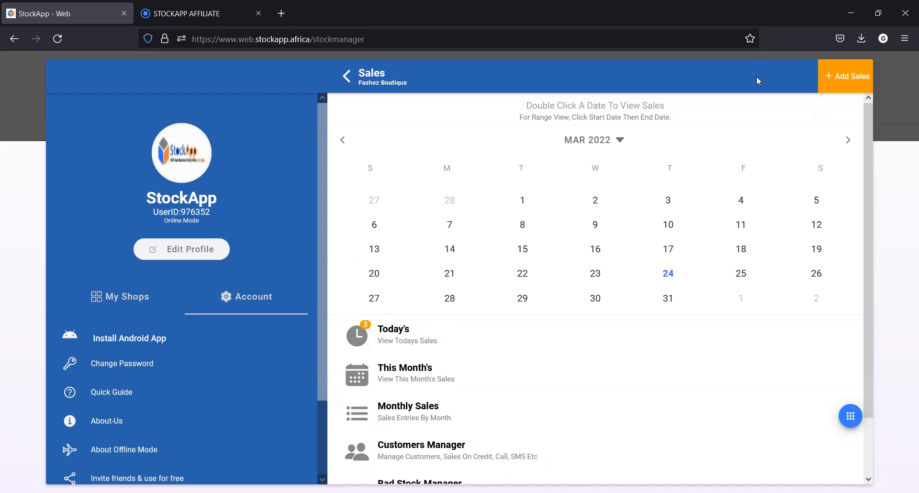
pyautogui.click(833, 75)
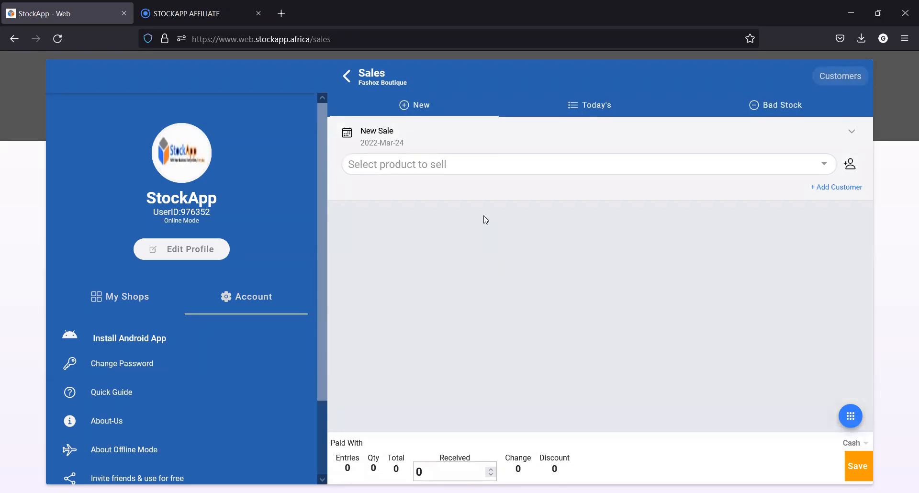
pyautogui.click(476, 168)
pyautogui.click(422, 239)
pyautogui.click(410, 276)
pyautogui.click(412, 314)
pyautogui.click(423, 333)
pyautogui.click(584, 406)
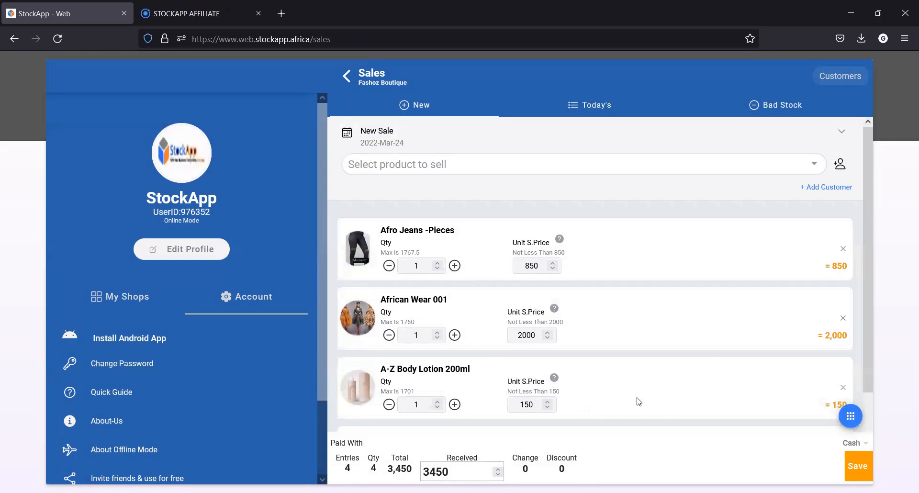
pyautogui.click(858, 444)
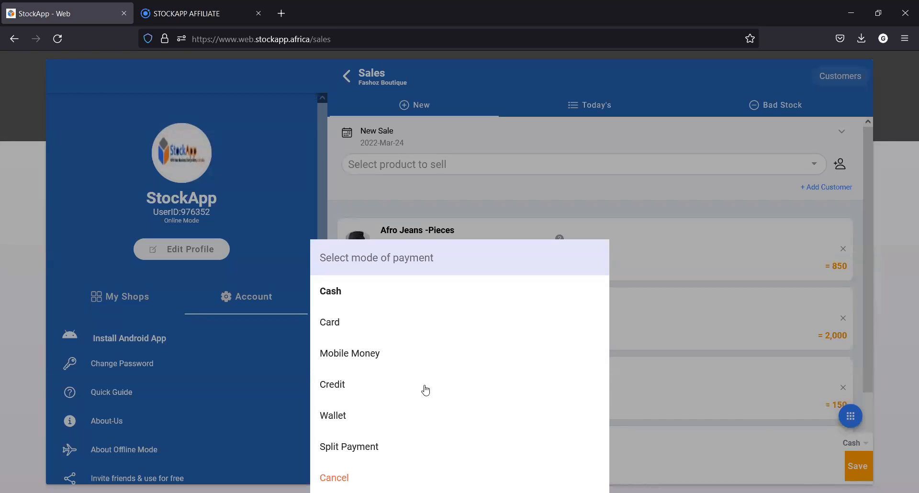
pyautogui.click(378, 360)
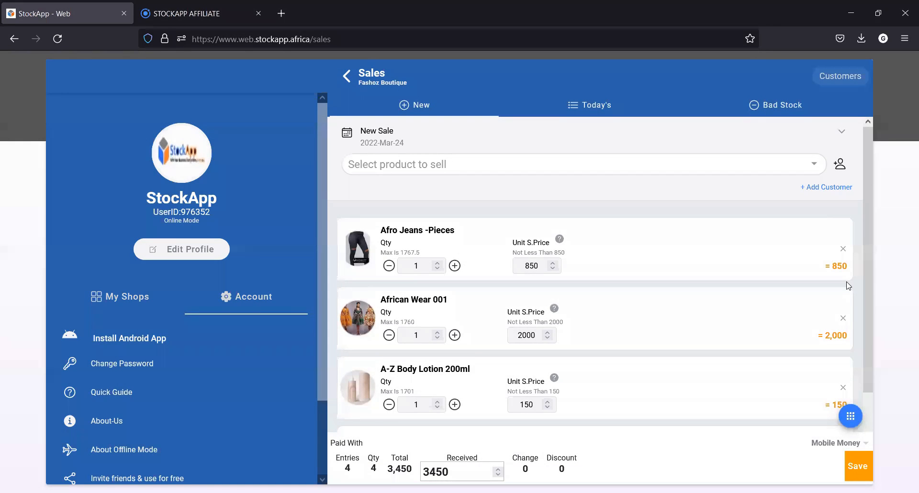
# Save the new sale, open today's sales from the sales overview, and switch the list to receipt mode
pyautogui.click(859, 465)
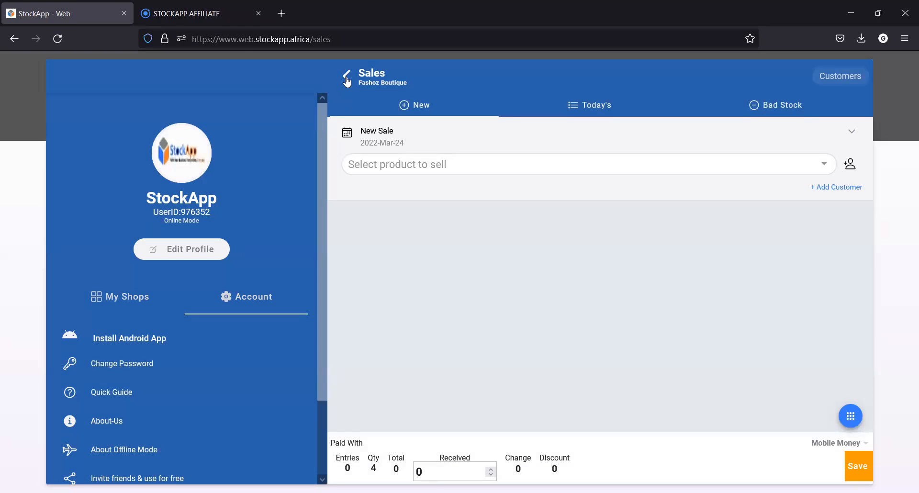
pyautogui.click(347, 77)
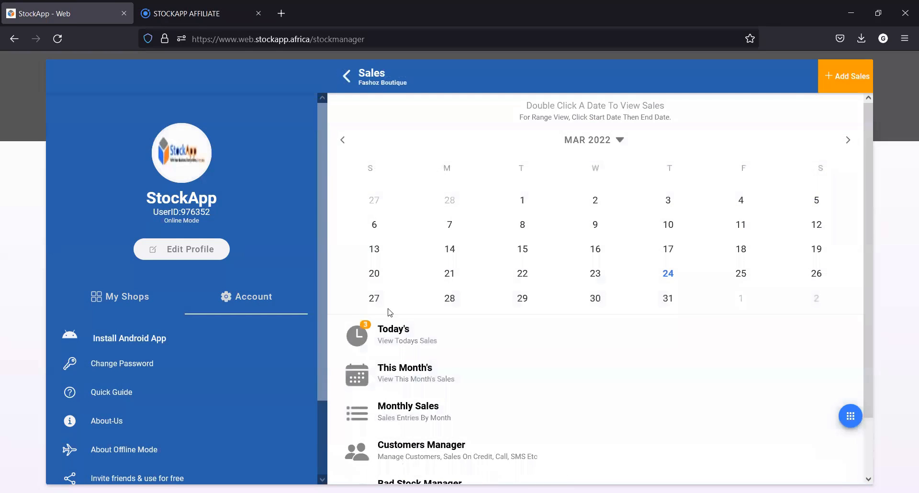
pyautogui.click(395, 343)
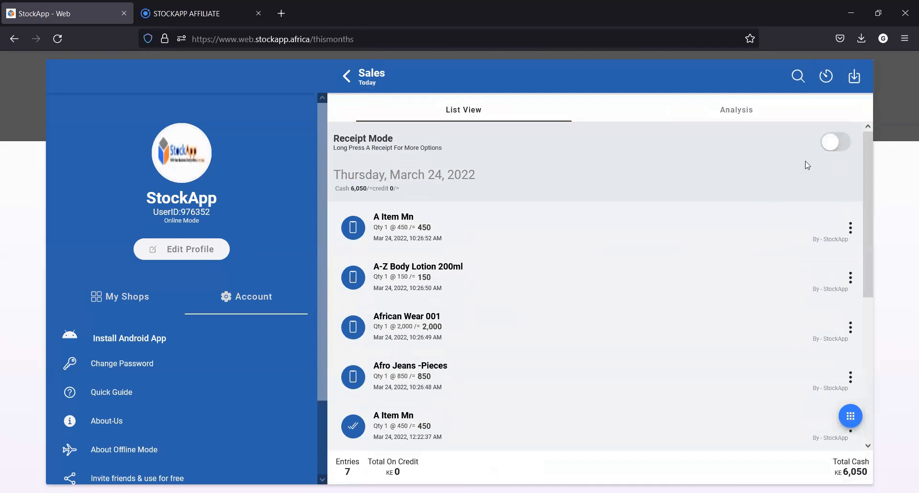
pyautogui.click(839, 143)
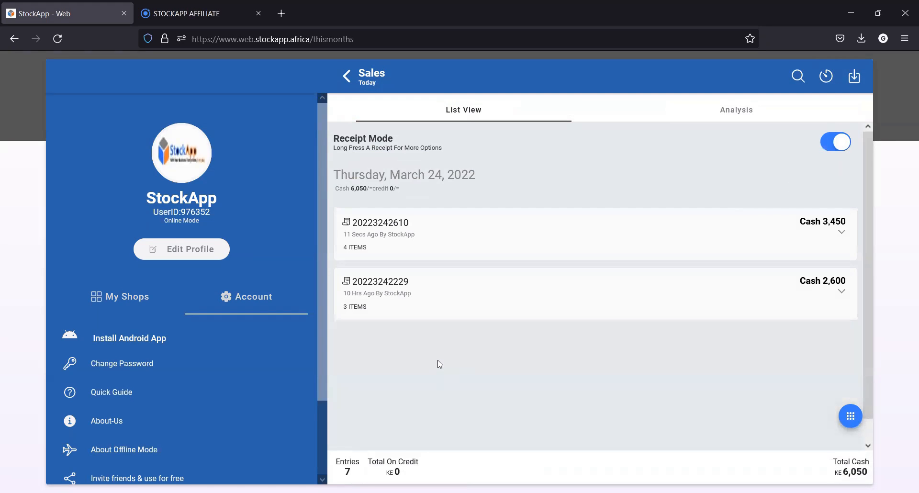
# Open the share preview of the newest four-item receipt, read it from shop details to payment details, and close it
pyautogui.click(396, 239)
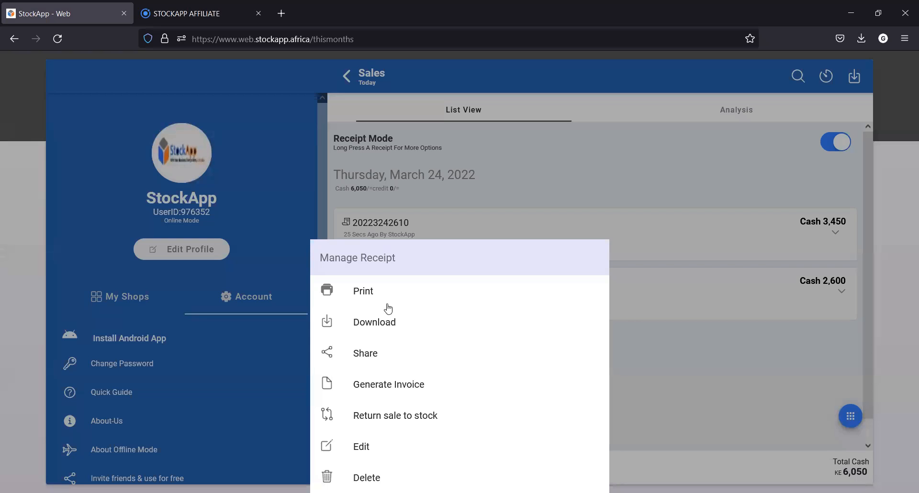
pyautogui.click(373, 354)
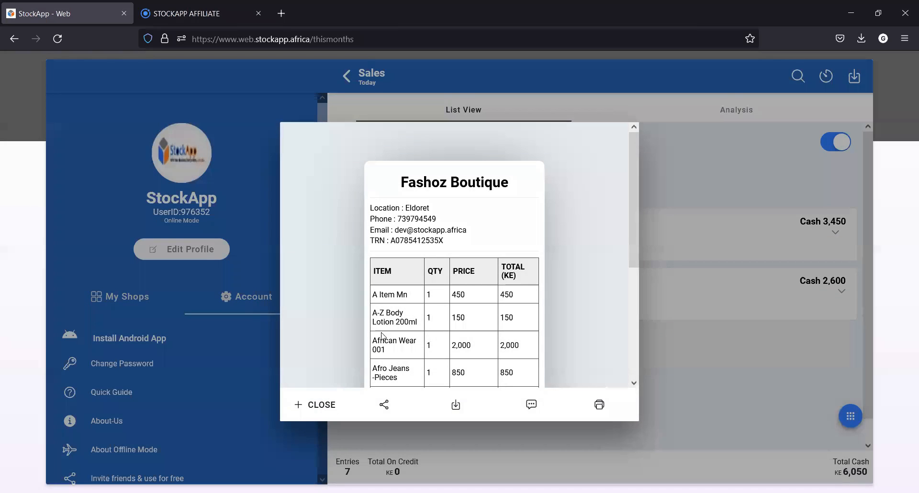
pyautogui.scroll(-4, 411, 297)
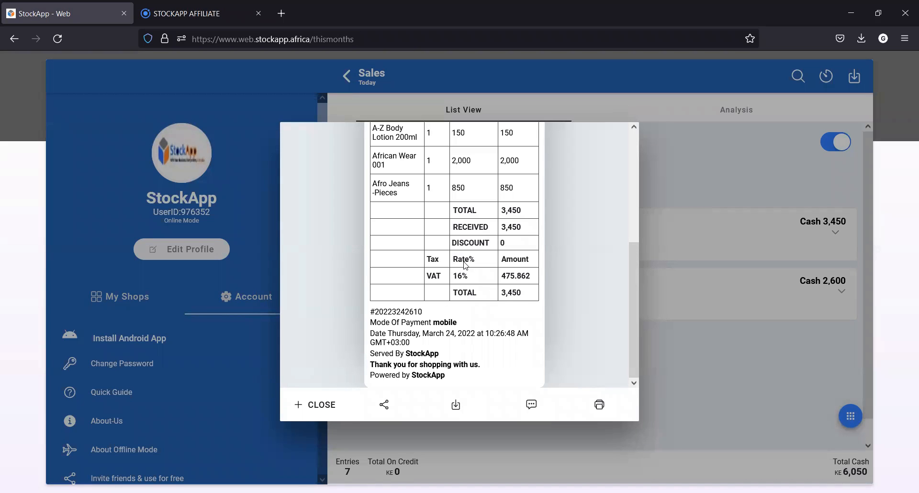
pyautogui.scroll(3, 466, 265)
pyautogui.scroll(2, 466, 264)
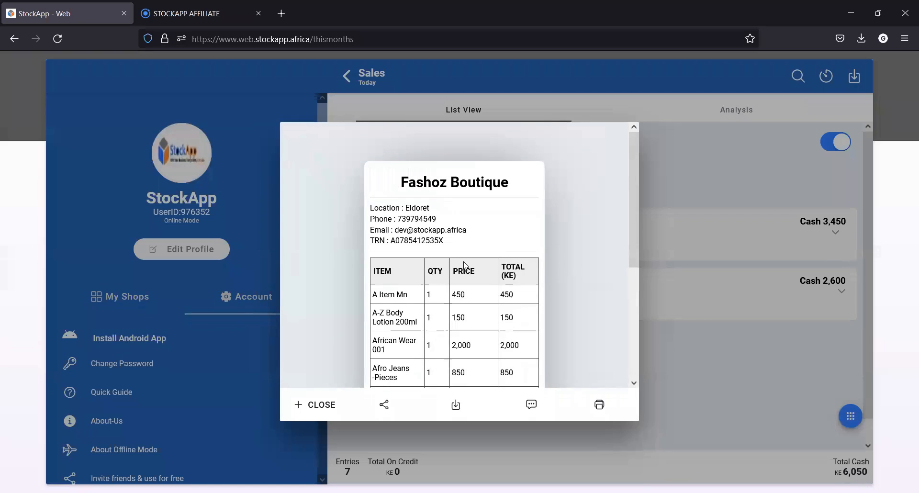
pyautogui.scroll(-3, 466, 265)
pyautogui.scroll(-3, 464, 265)
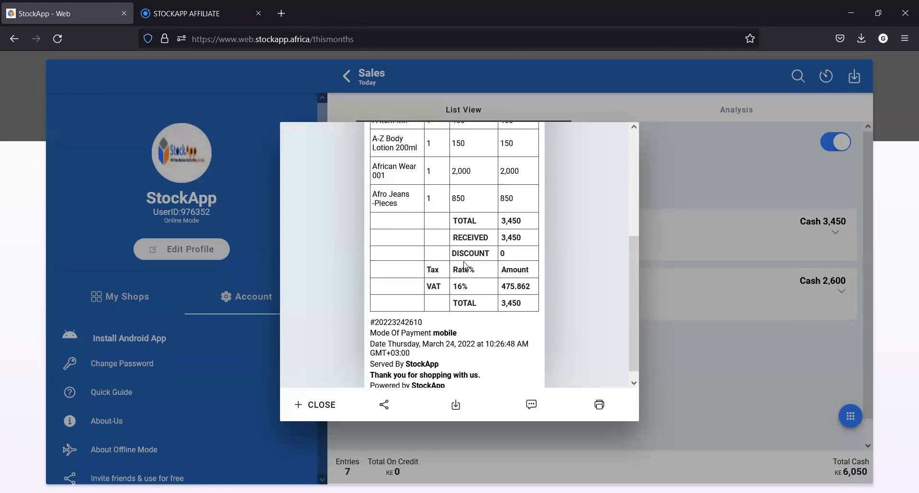
pyautogui.click(316, 405)
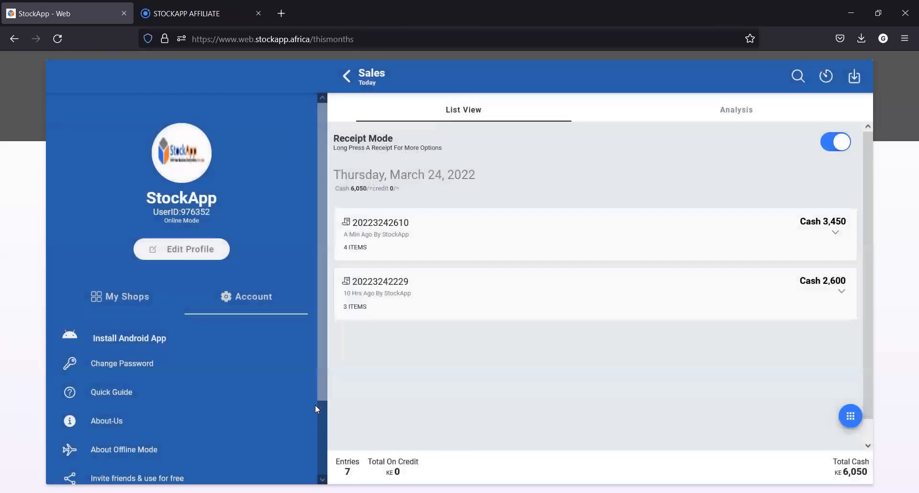
# Open the analysis of this month's sales and examine the daily sales chart and the products sales comparison
pyautogui.click(348, 77)
pyautogui.click(418, 373)
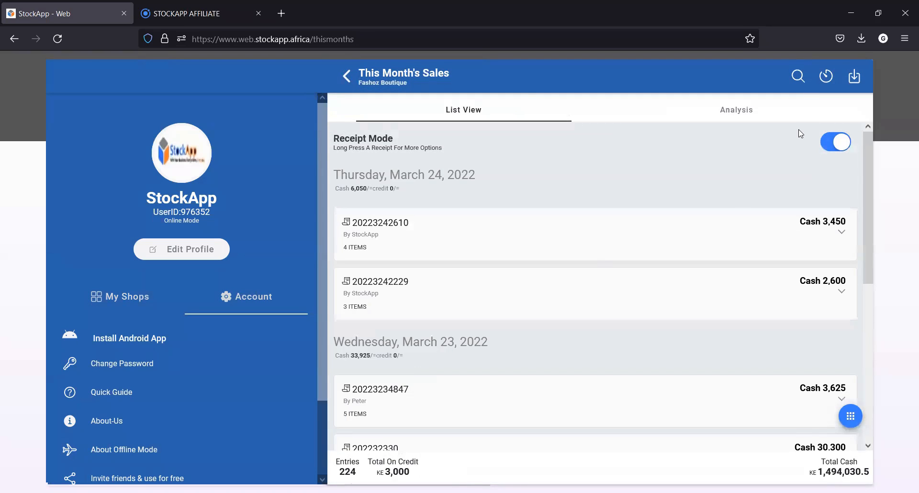
pyautogui.click(726, 114)
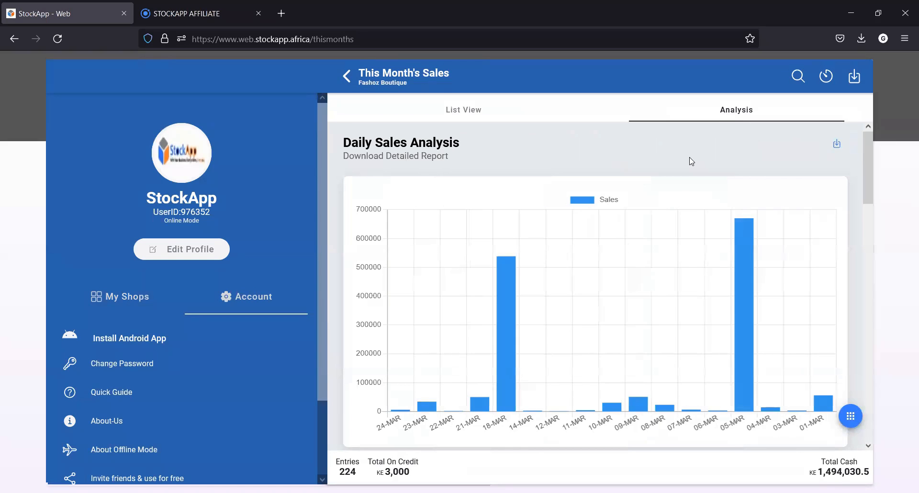
pyautogui.scroll(-2, 646, 200)
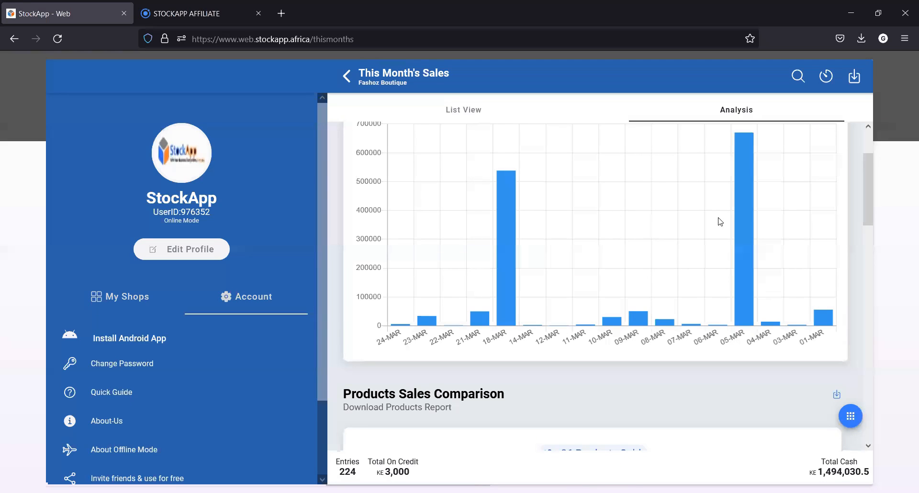
pyautogui.moveTo(743, 216)
pyautogui.scroll(-4, 648, 234)
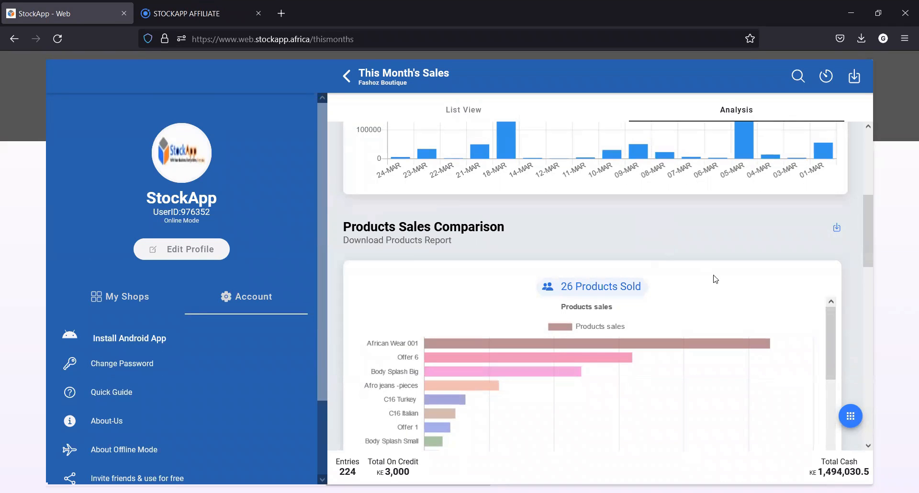
pyautogui.moveTo(691, 347)
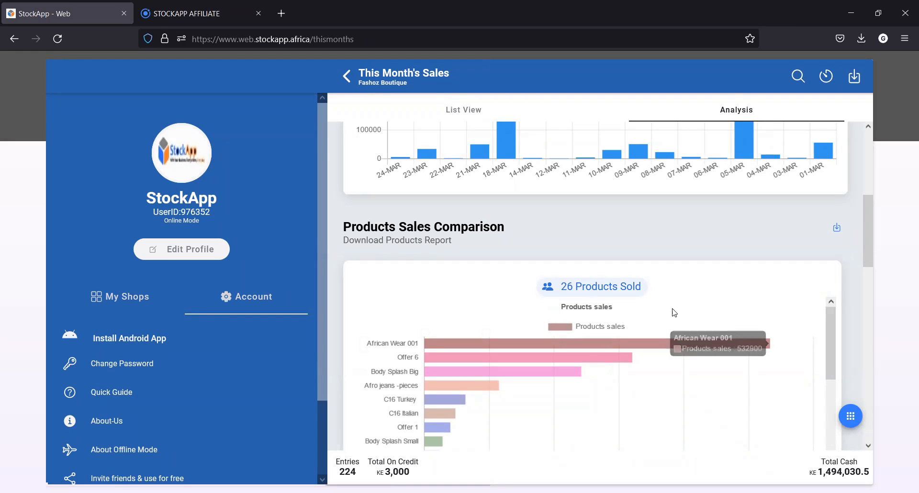
# Examine the month's payment modes, the comparison with the previous month and the attendants' sales, and return to the sales overview
pyautogui.scroll(-5, 675, 289)
pyautogui.scroll(-2, 615, 286)
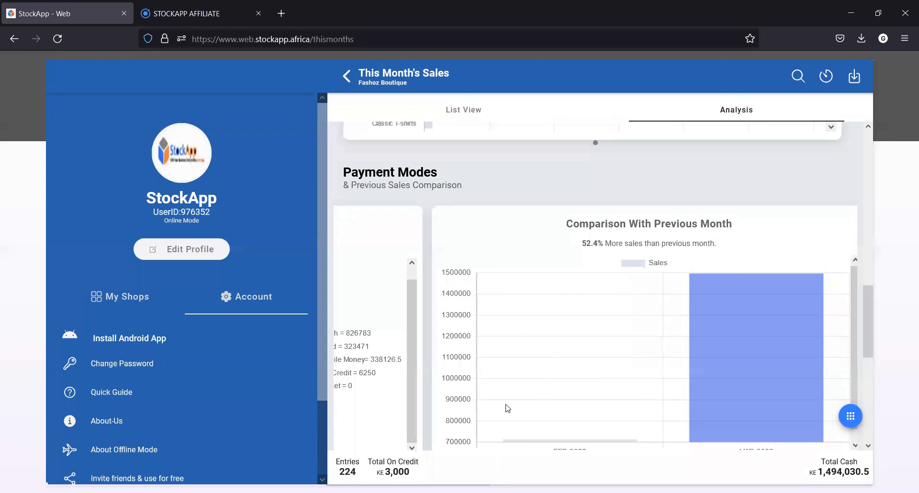
pyautogui.moveTo(871, 315); pyautogui.dragTo(883, 336)
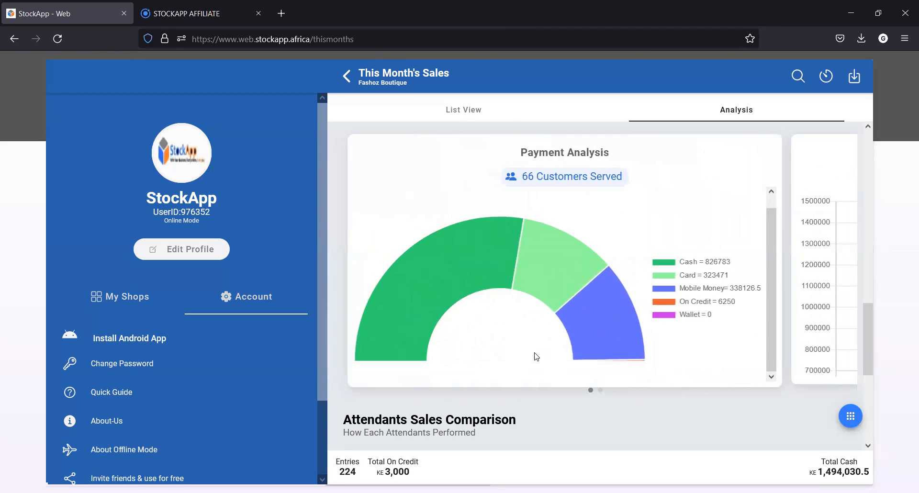
pyautogui.moveTo(603, 307)
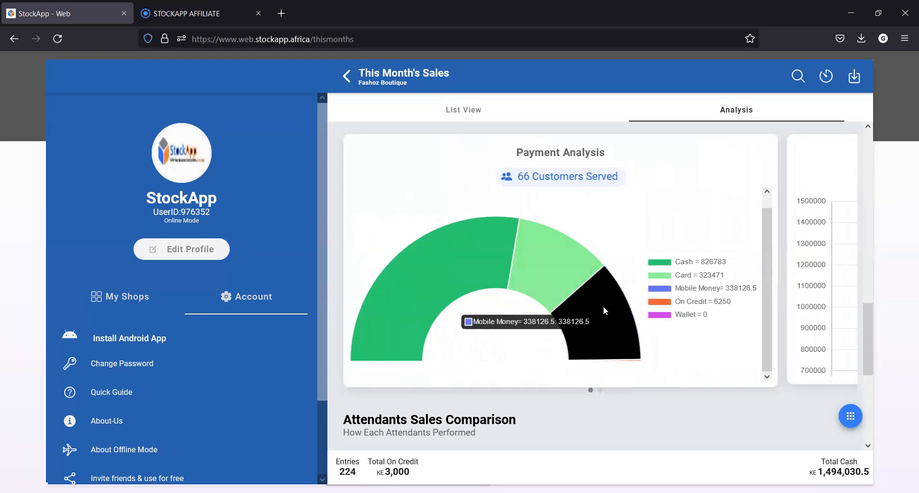
pyautogui.moveTo(456, 277)
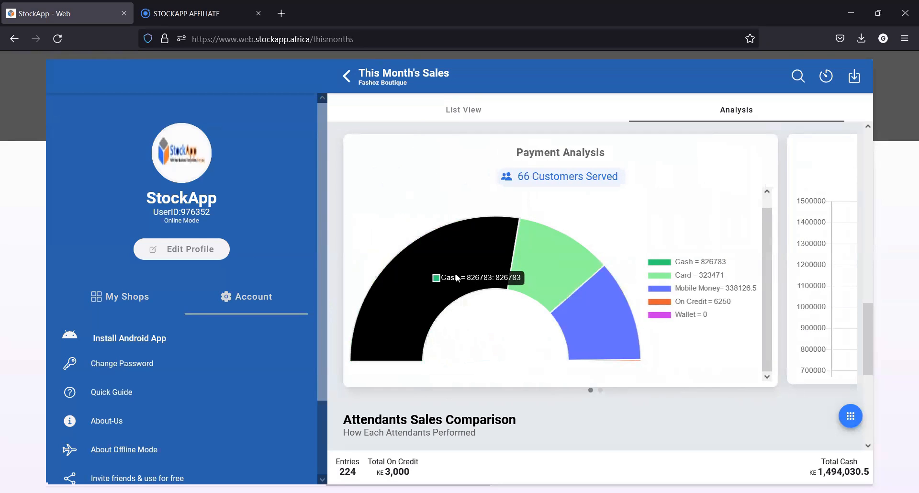
pyautogui.moveTo(582, 389); pyautogui.dragTo(413, 428)
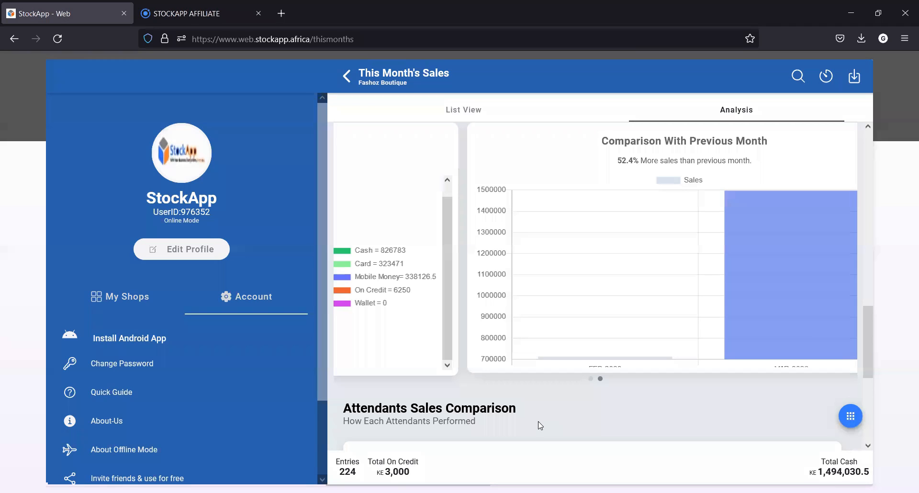
pyautogui.scroll(-3, 491, 412)
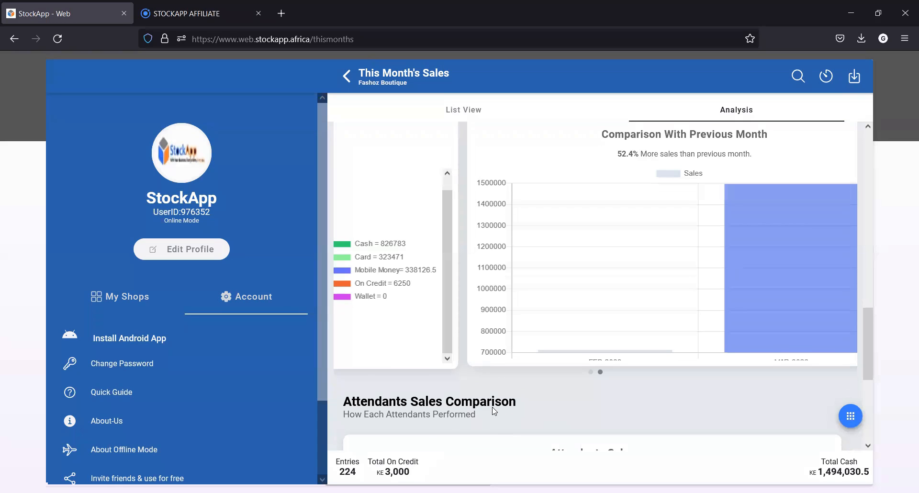
pyautogui.scroll(-2, 493, 412)
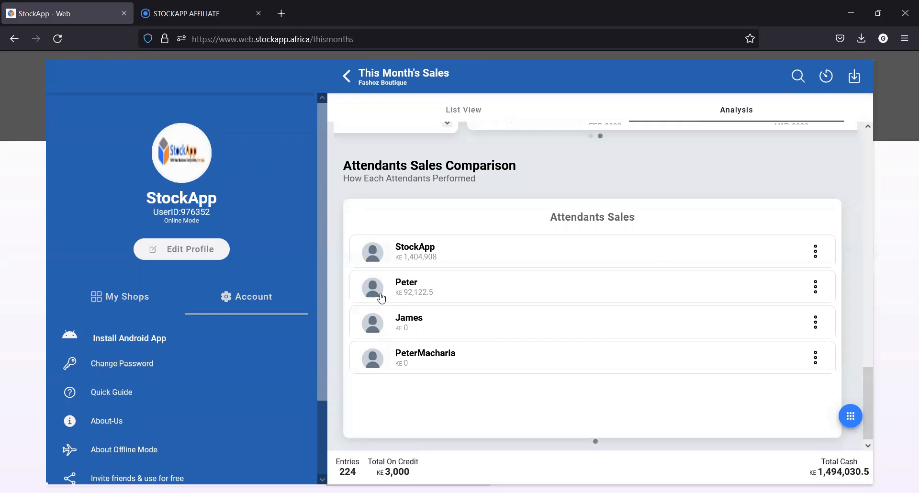
pyautogui.click(345, 74)
# Open the customers manager and reveal the contact options for the first customer on credit
pyautogui.scroll(-1, 425, 357)
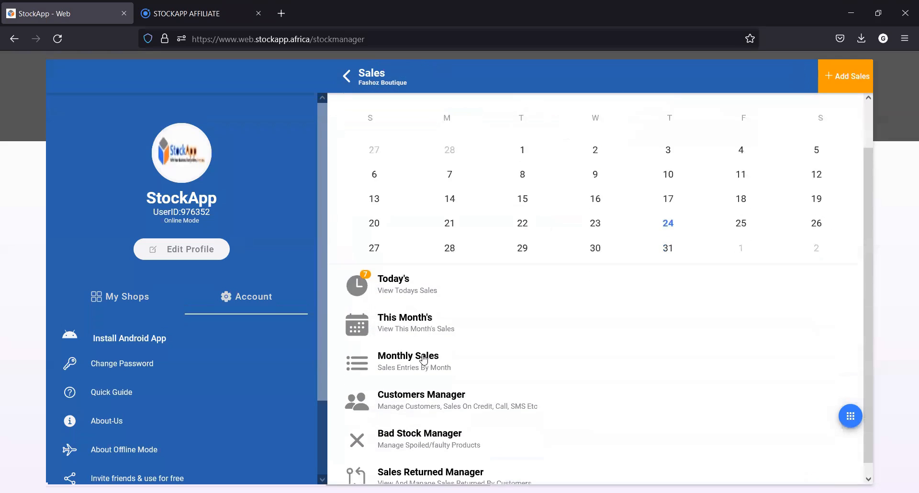
pyautogui.scroll(-1, 424, 404)
pyautogui.click(428, 394)
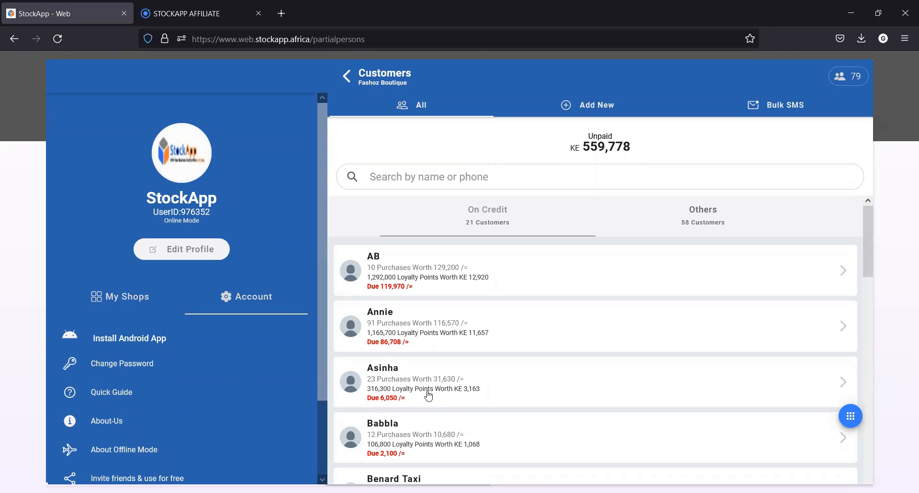
pyautogui.moveTo(430, 288); pyautogui.dragTo(531, 291)
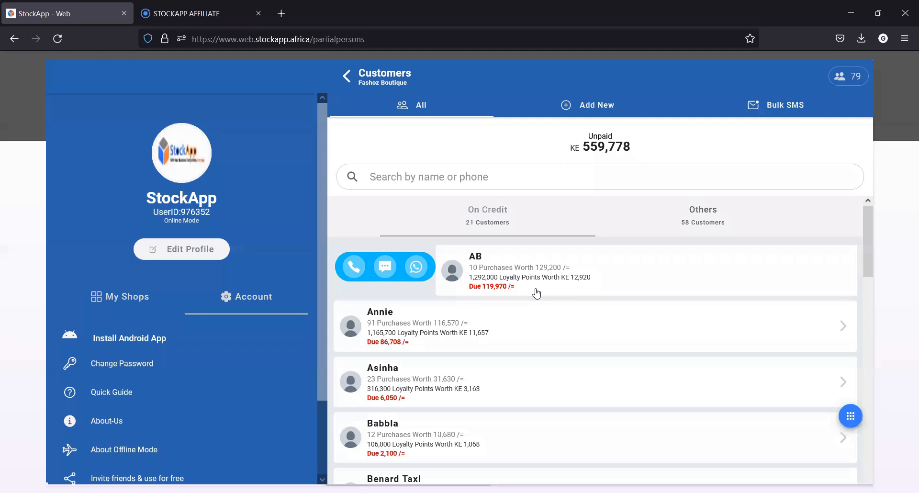
# Record a wallet deposit of 5000 dated 24/03/2022 for the second customer on credit, and return to the customer's profile
pyautogui.click(499, 349)
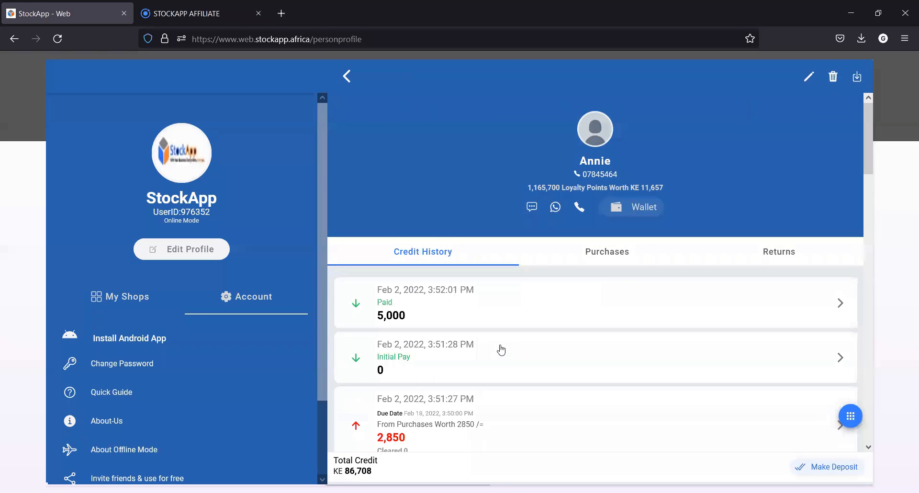
pyautogui.click(640, 207)
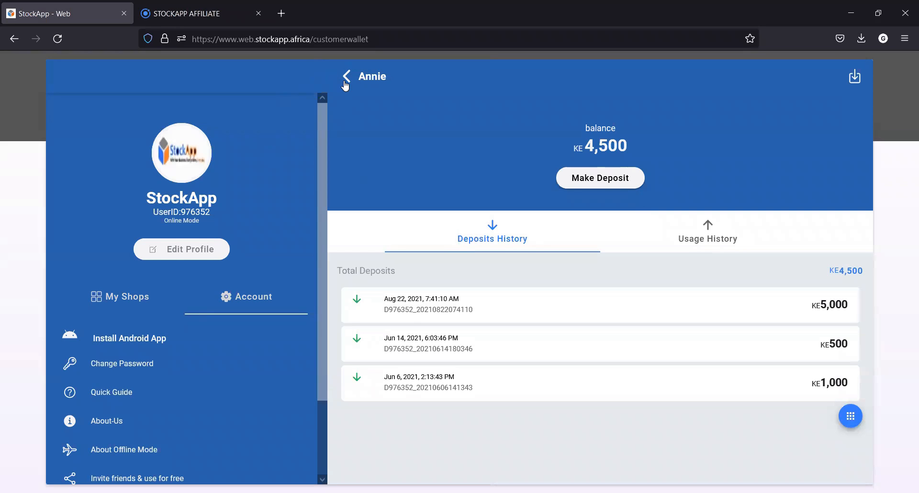
pyautogui.click(575, 182)
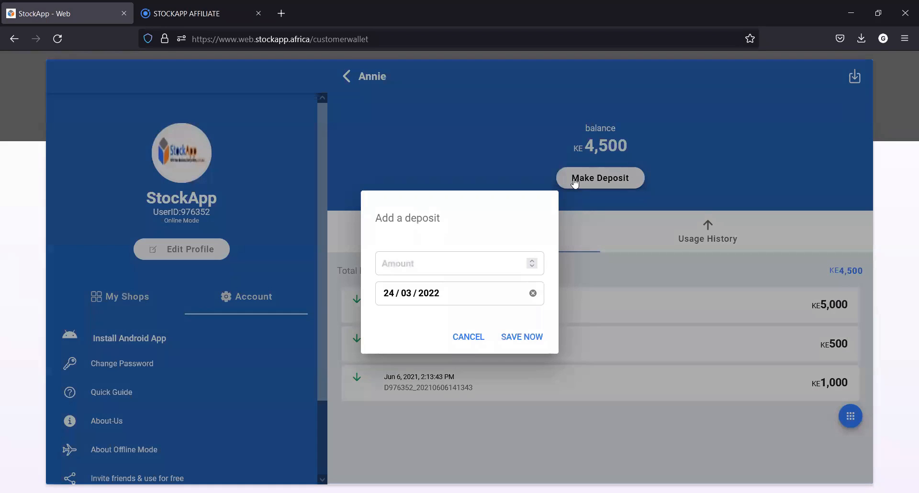
pyautogui.click(410, 269)
pyautogui.write('5000')
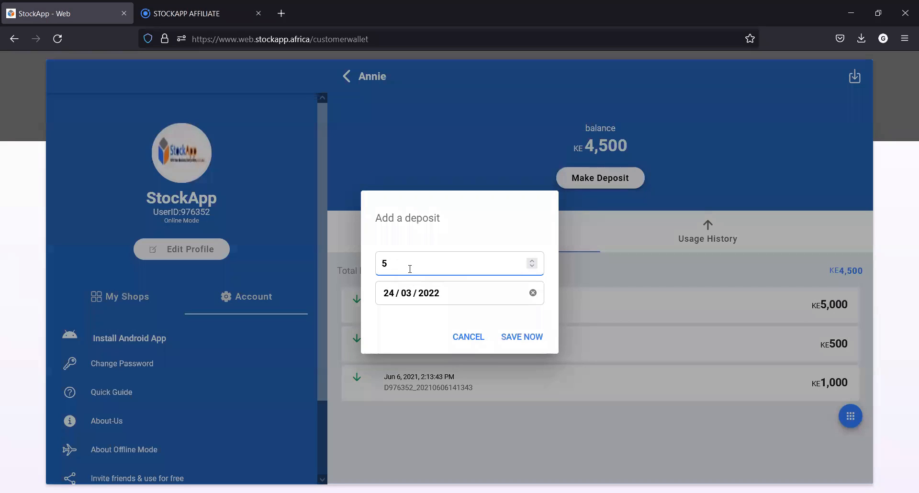
pyautogui.click(513, 340)
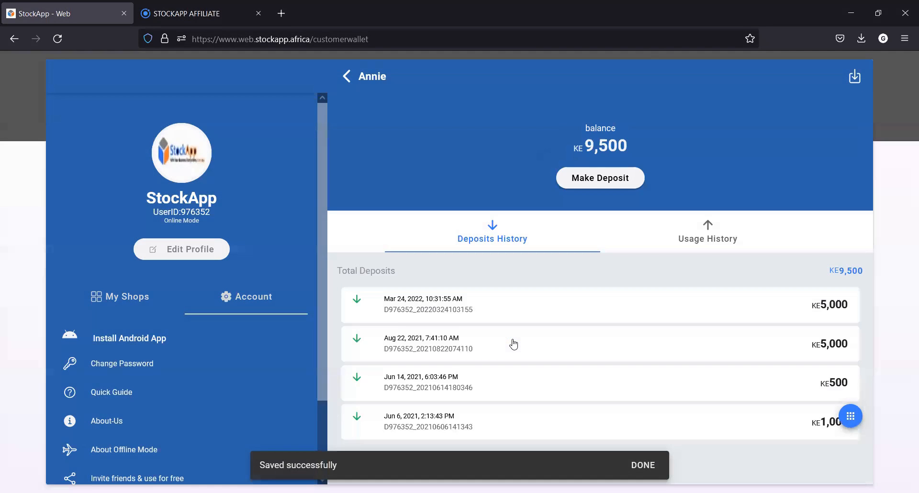
pyautogui.click(346, 78)
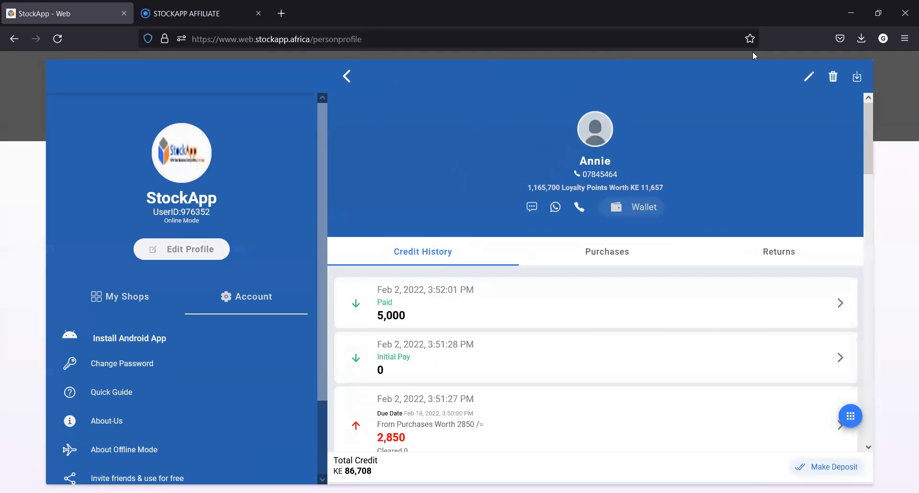
# View the report download options for this customer, dismiss them, and return to the customers list
pyautogui.click(858, 77)
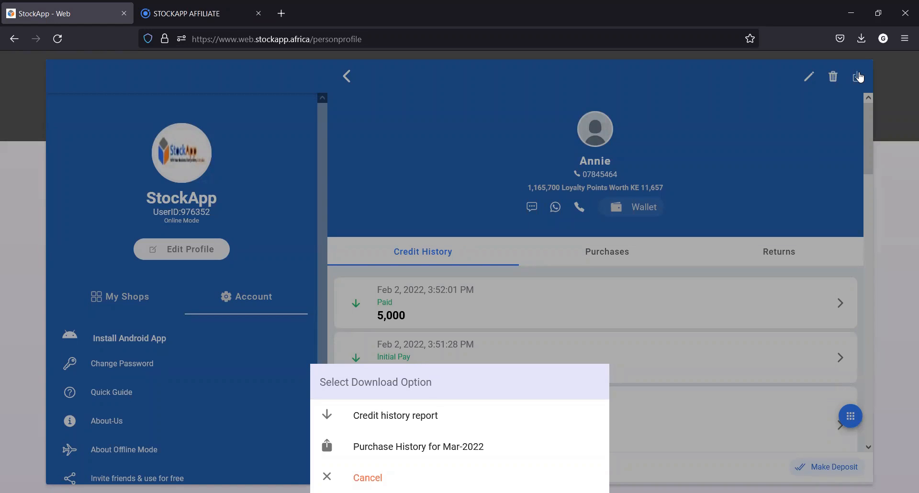
pyautogui.click(483, 292)
pyautogui.click(346, 76)
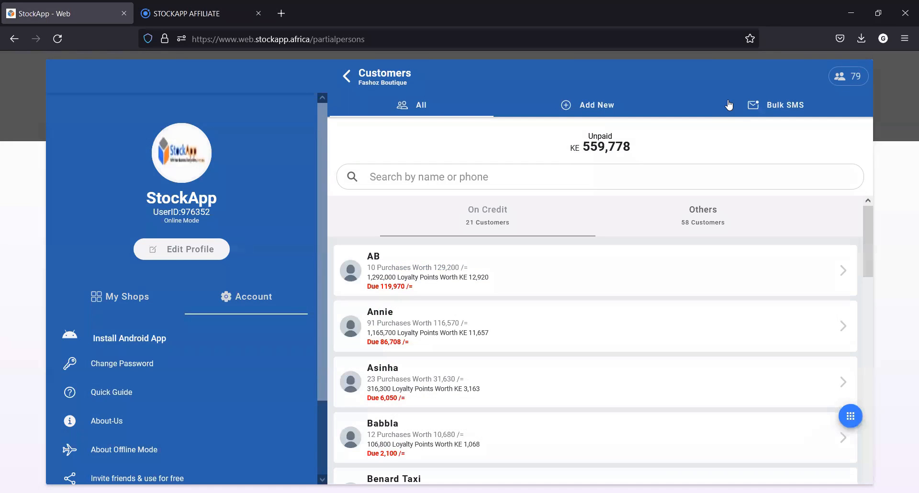
# Open bulk SMS messaging for the shop's customers and set the recipients to All
pyautogui.click(751, 112)
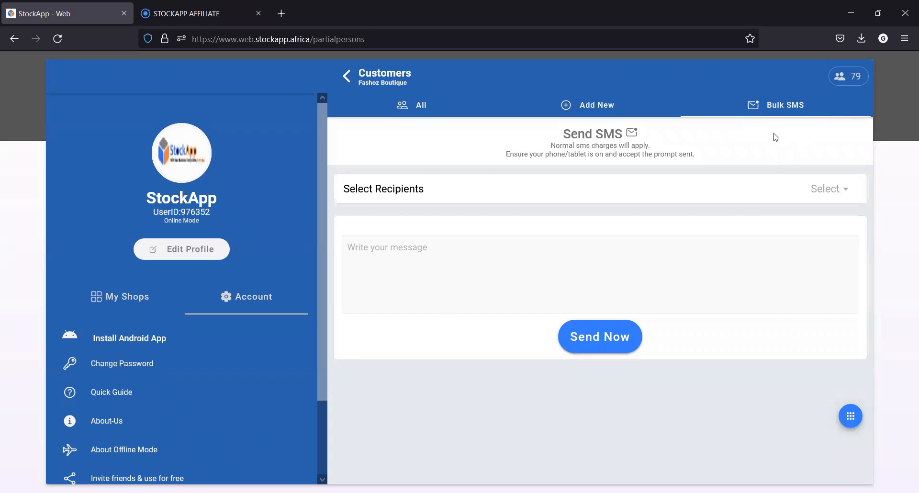
pyautogui.click(845, 188)
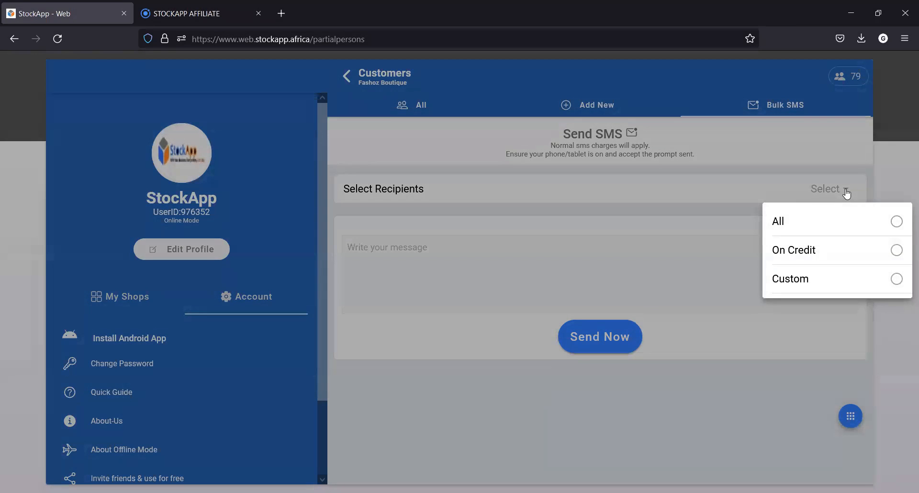
pyautogui.click(846, 189)
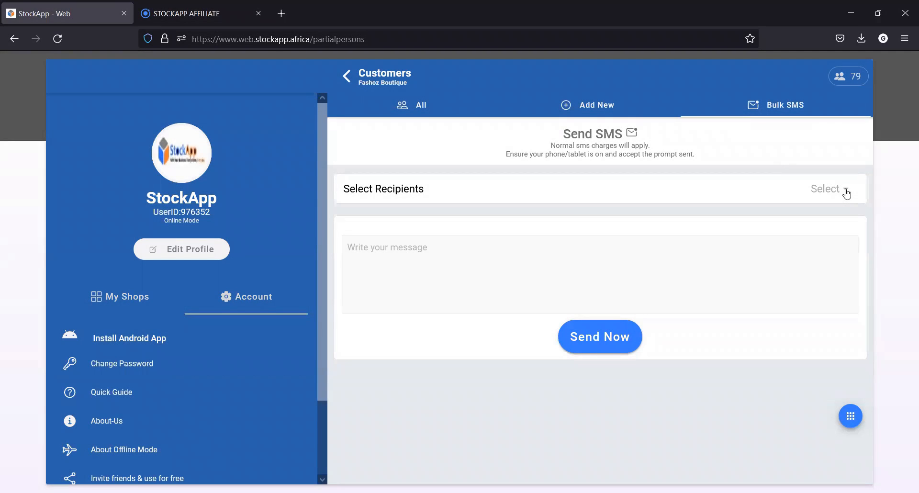
pyautogui.click(846, 192)
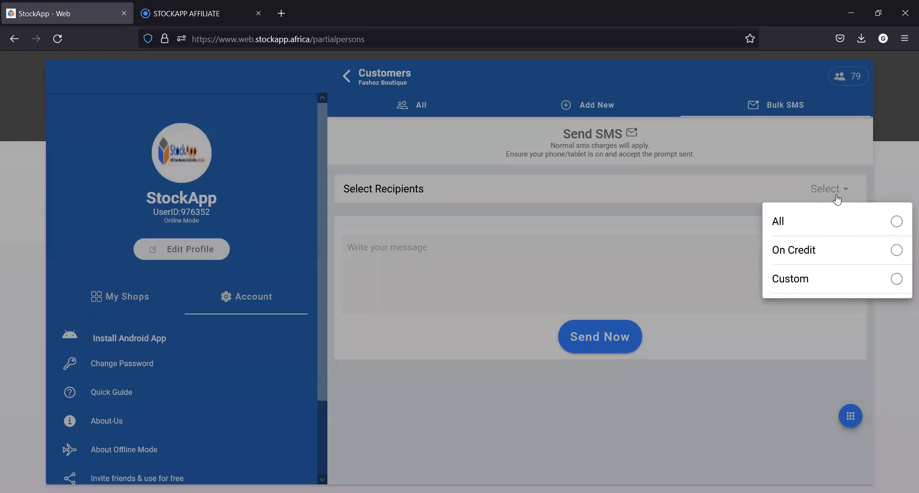
pyautogui.click(781, 226)
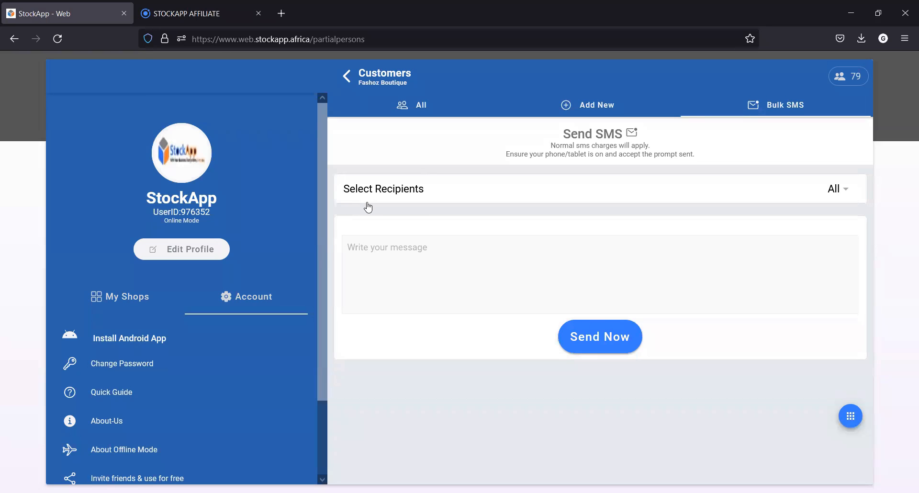
# Leave the customers and sales managers and open this month's report in the Profit & Expenses Manager
pyautogui.click(344, 79)
pyautogui.scroll(-2, 425, 347)
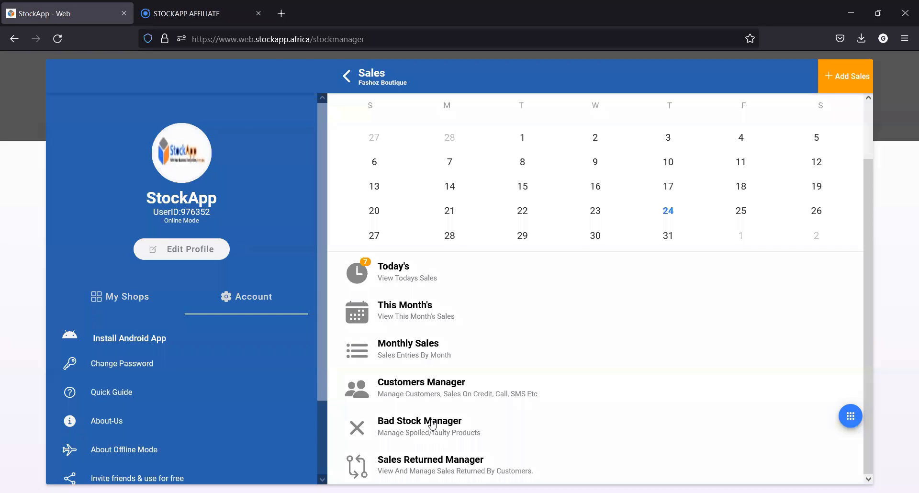
pyautogui.click(347, 76)
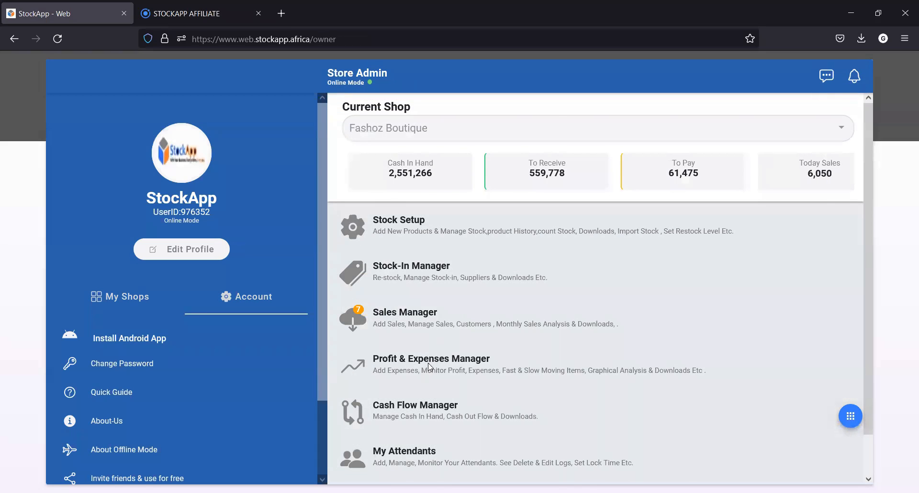
pyautogui.click(430, 367)
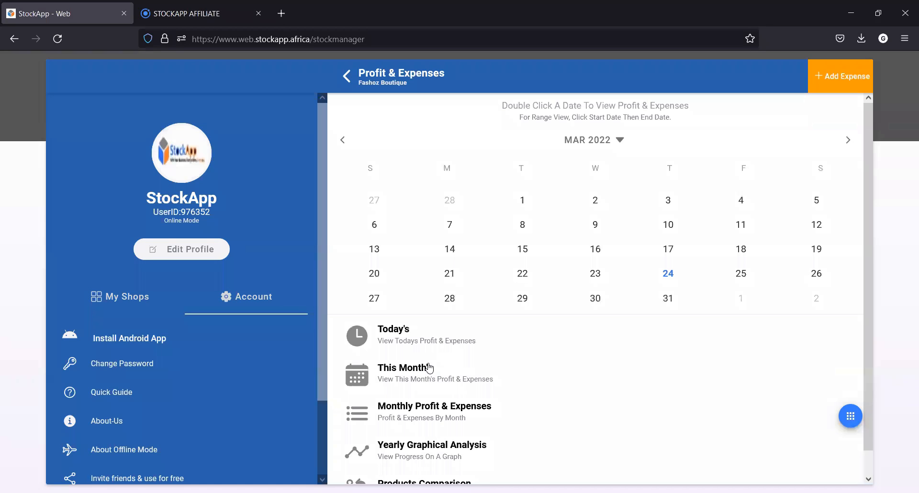
pyautogui.click(423, 372)
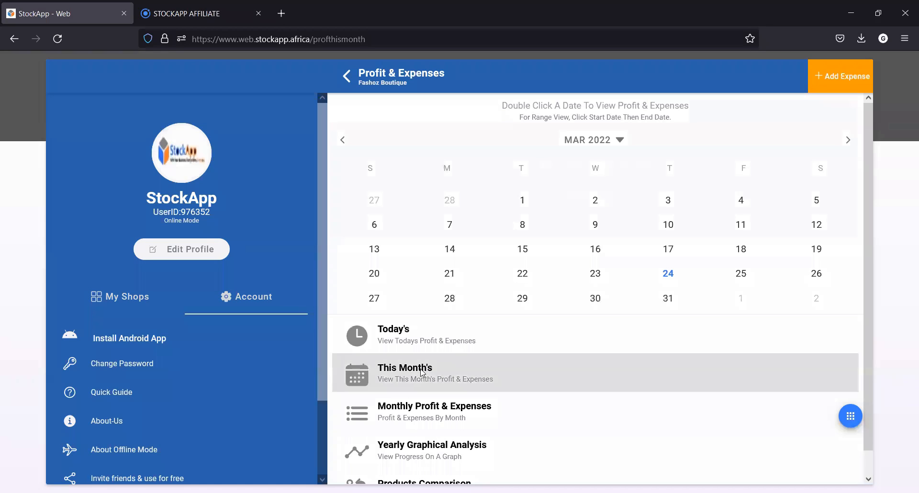